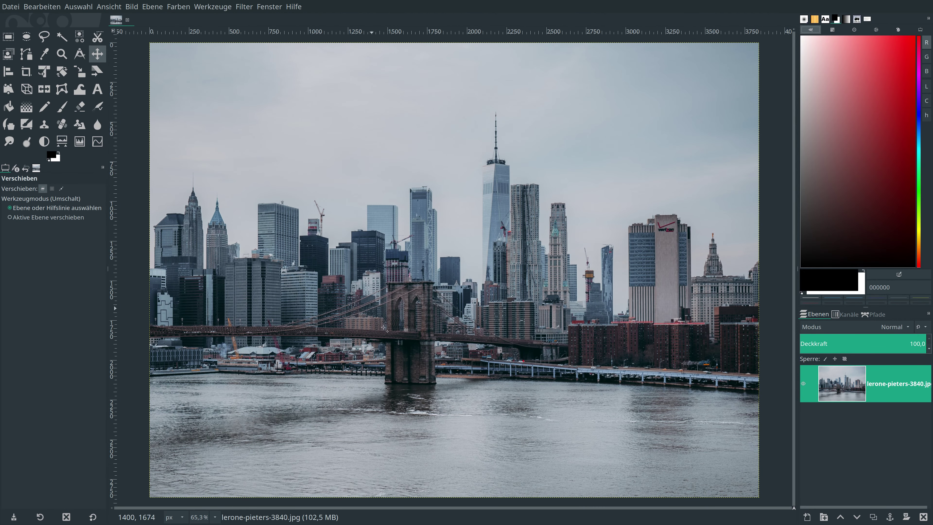
# Duplicate the skyline photo layer and launch the G'MIC-Qt filter window.
pyautogui.click(873, 516)
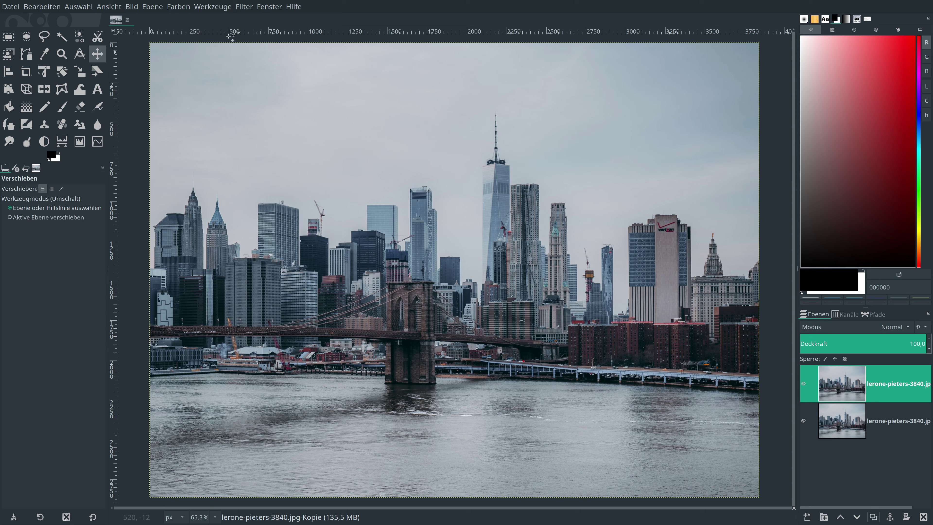
pyautogui.click(243, 6)
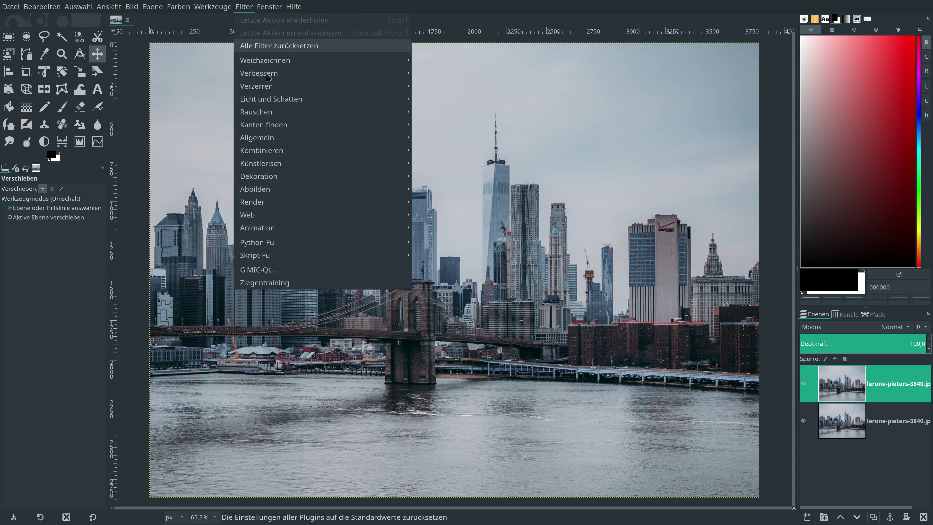
pyautogui.click(273, 270)
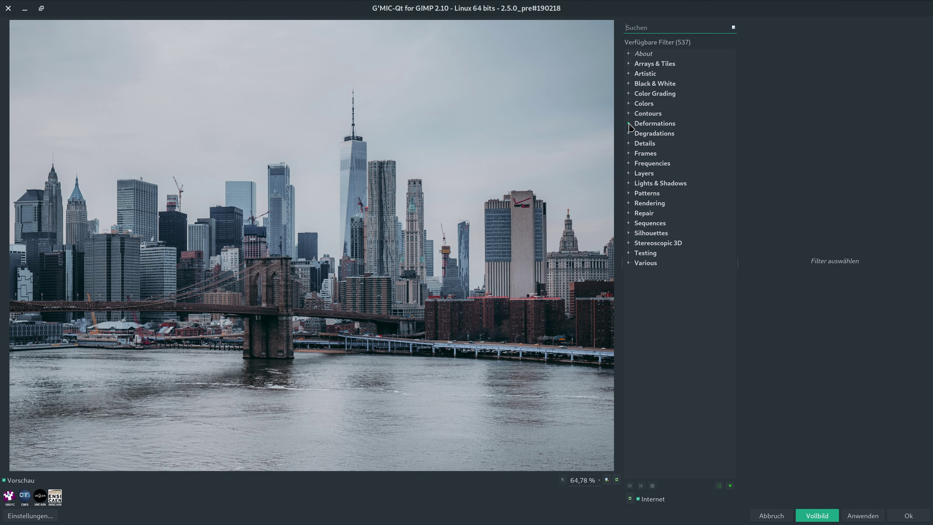
# Select the Instant [Consumer] filter under the Color Grading category.
pyautogui.click(629, 93)
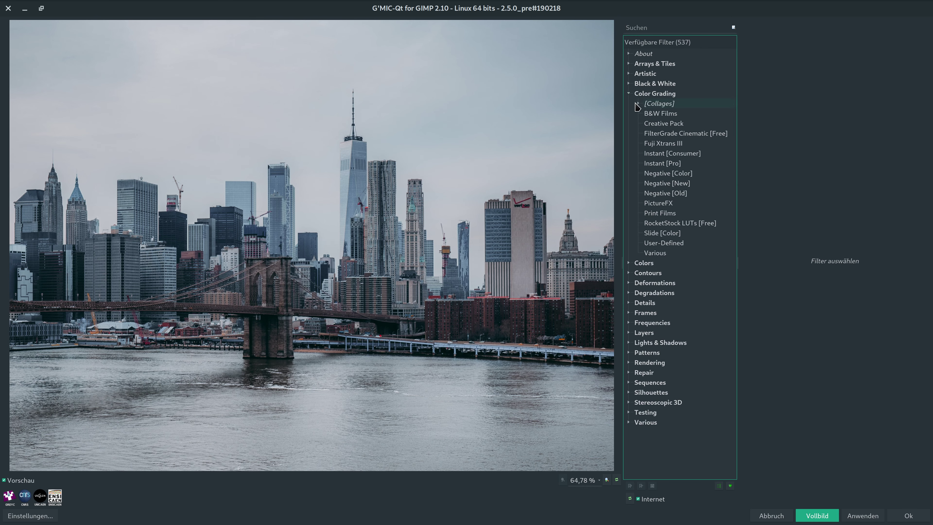
pyautogui.click(667, 158)
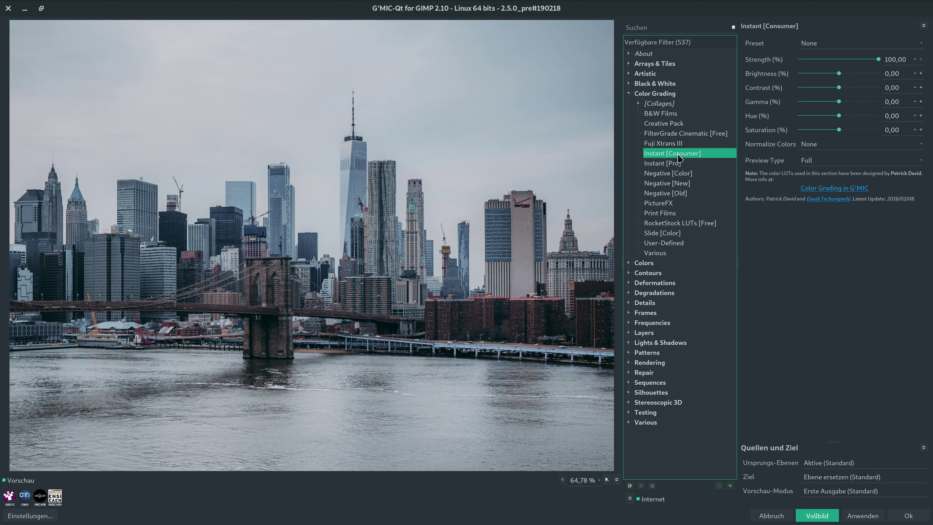
# Preview the Polaroid PX-100UV+ Cold --, Cold -, Cold and Cold + presets.
pyautogui.click(830, 45)
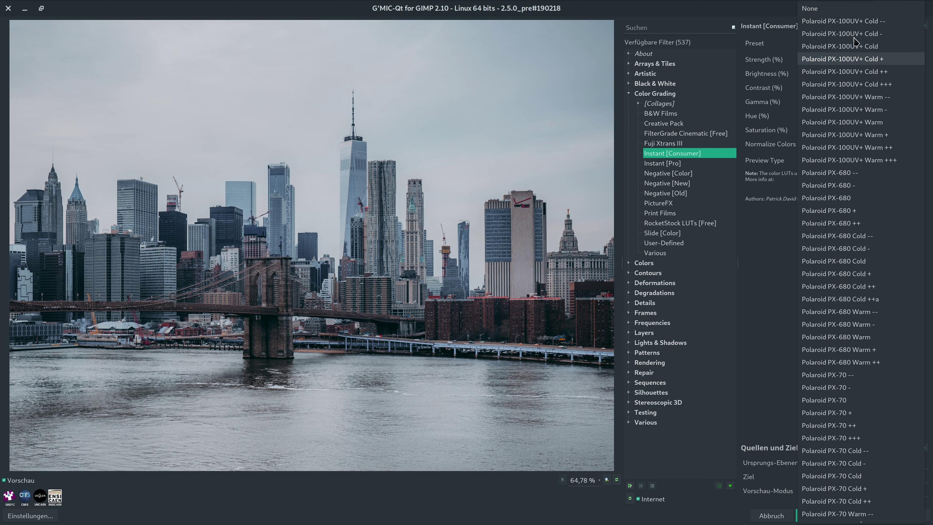
pyautogui.click(845, 22)
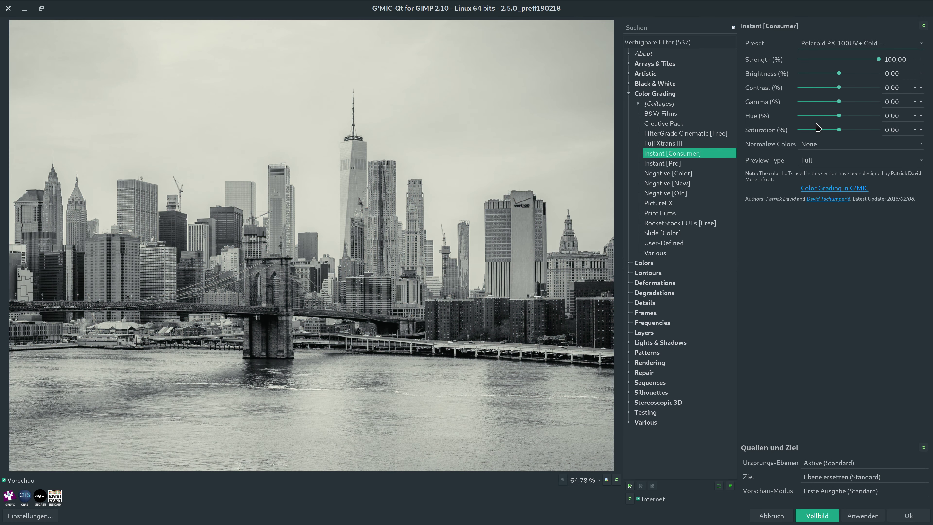
pyautogui.click(836, 44)
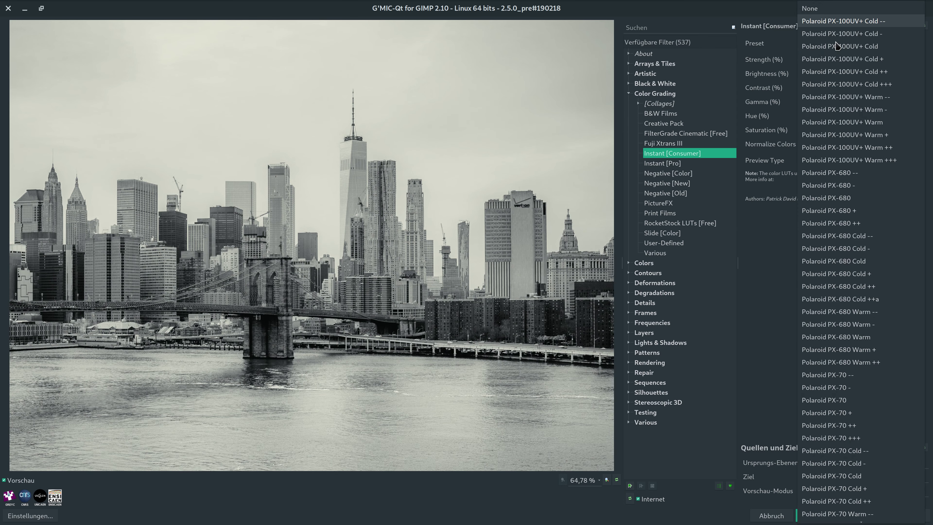
pyautogui.click(838, 35)
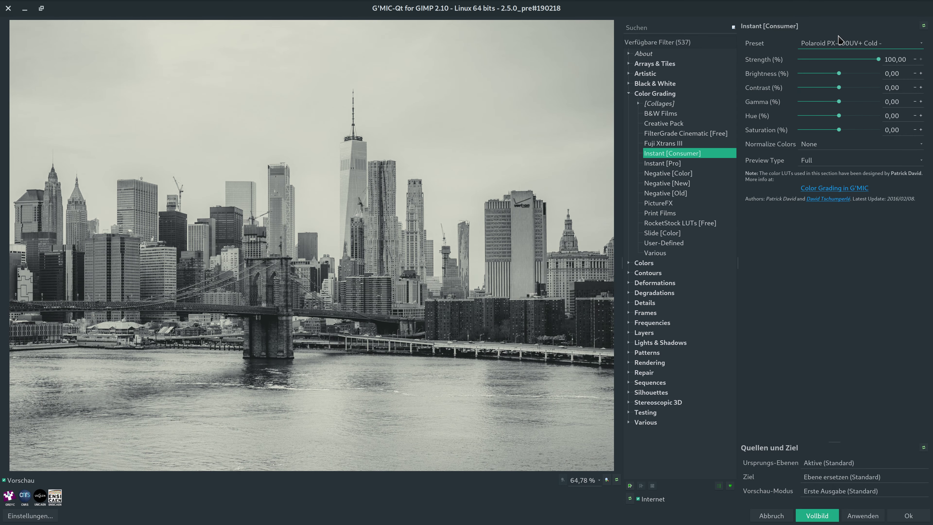
pyautogui.click(839, 41)
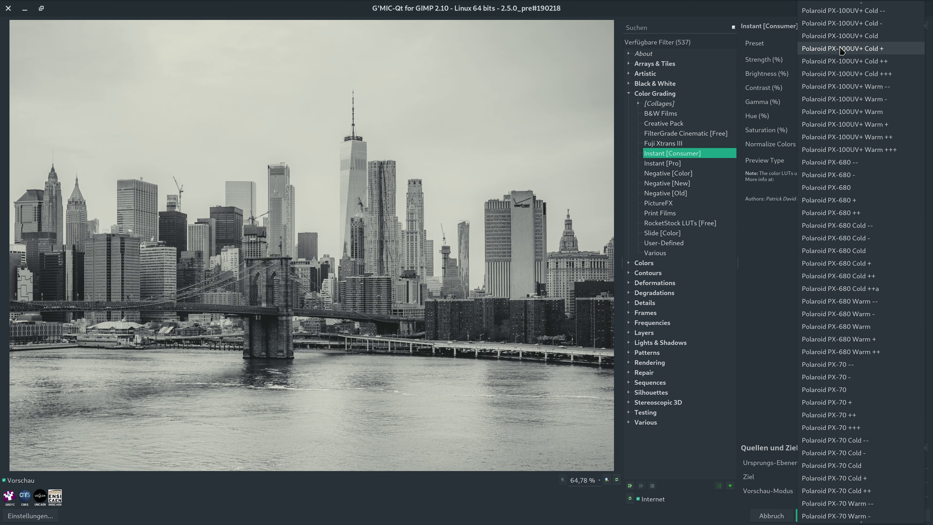
pyautogui.click(840, 39)
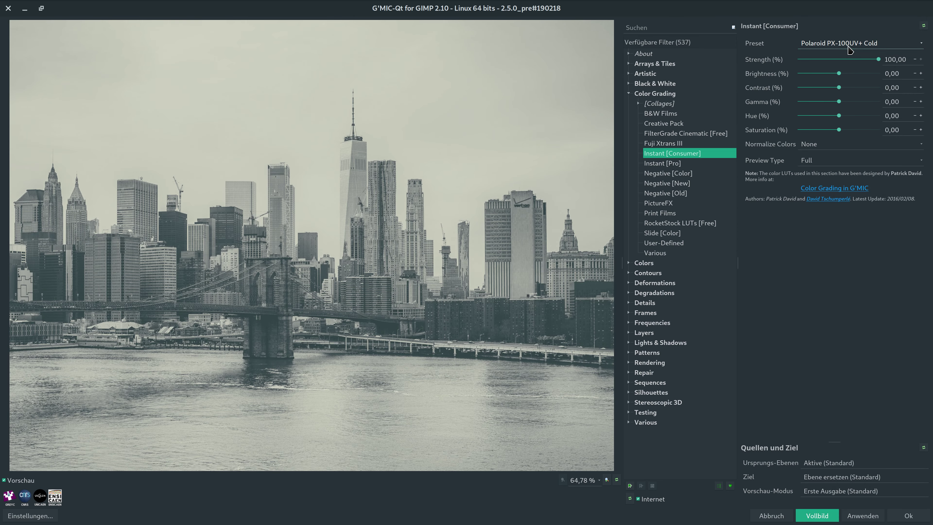
pyautogui.click(850, 47)
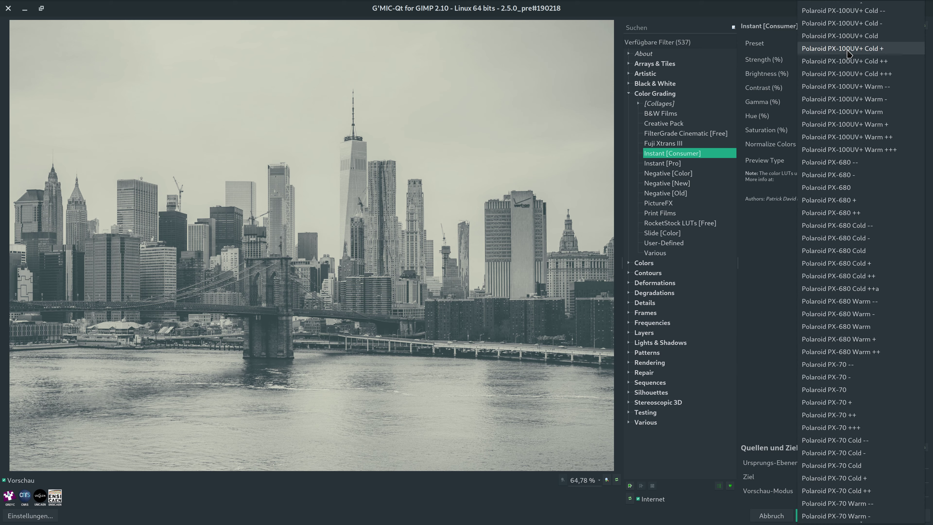
pyautogui.click(847, 49)
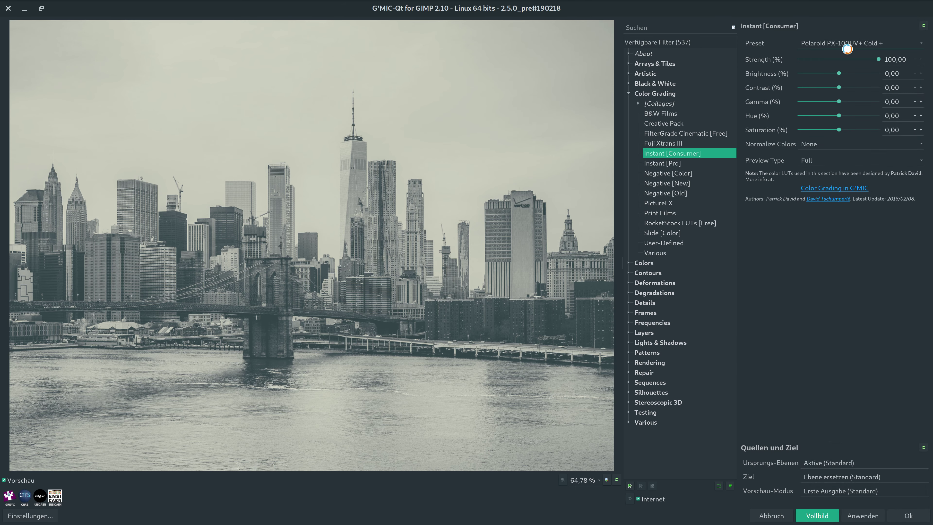
# Preview the PX-100UV+ Cold ++ and Cold +++ presets, then Warm --.
pyautogui.click(851, 46)
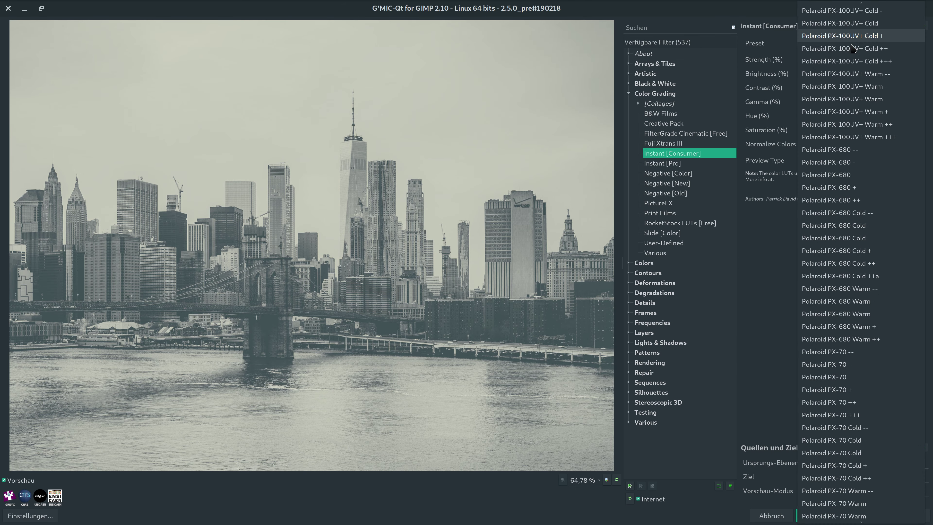
pyautogui.click(851, 49)
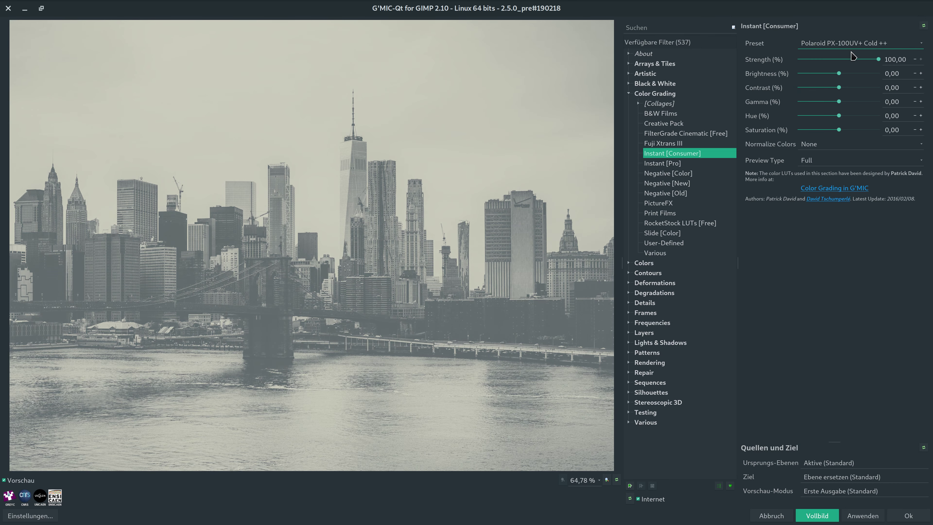
pyautogui.click(858, 48)
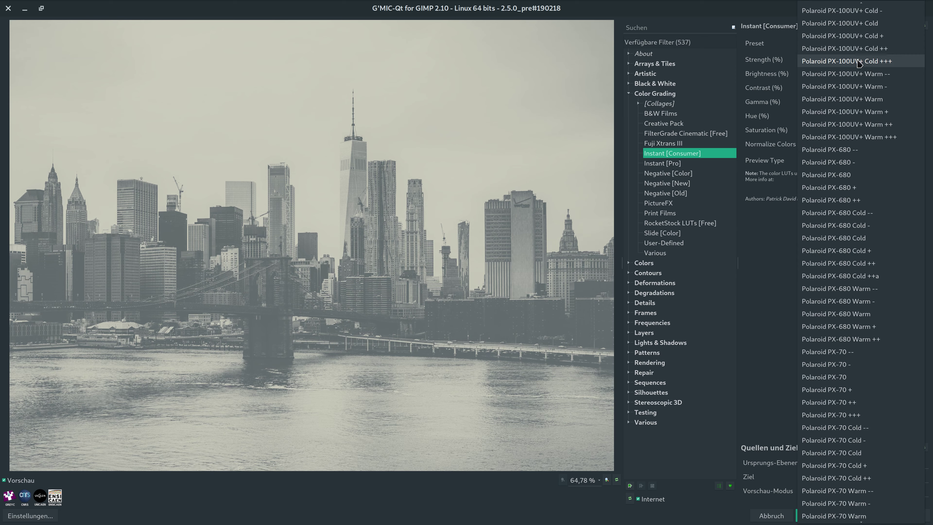
pyautogui.click(857, 60)
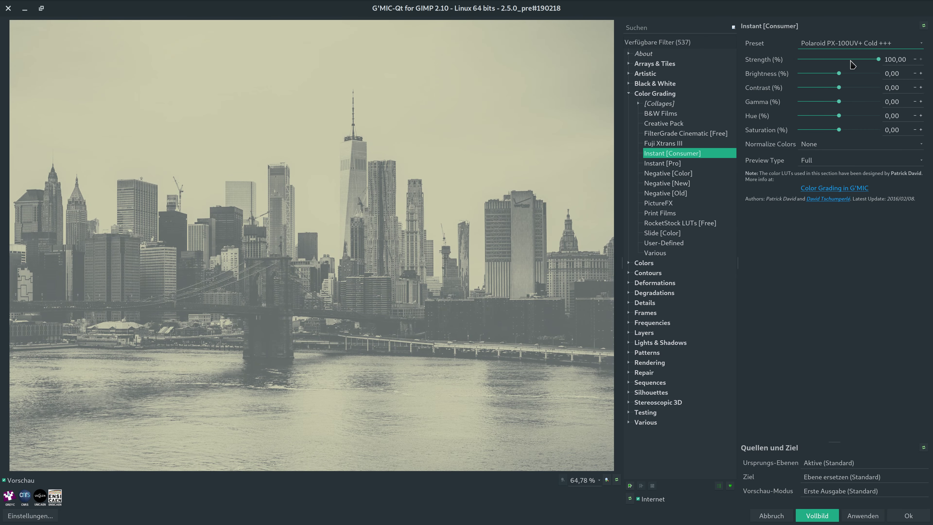
pyautogui.click(850, 44)
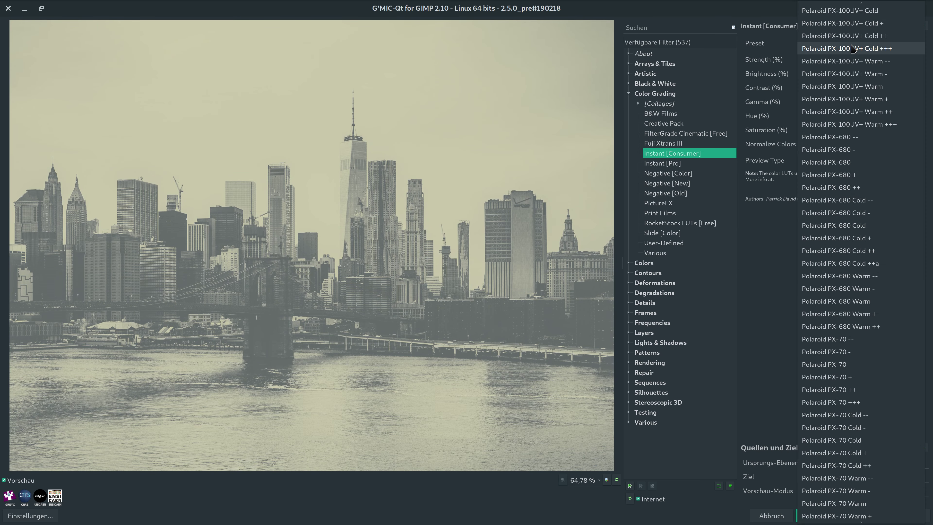
pyautogui.click(852, 61)
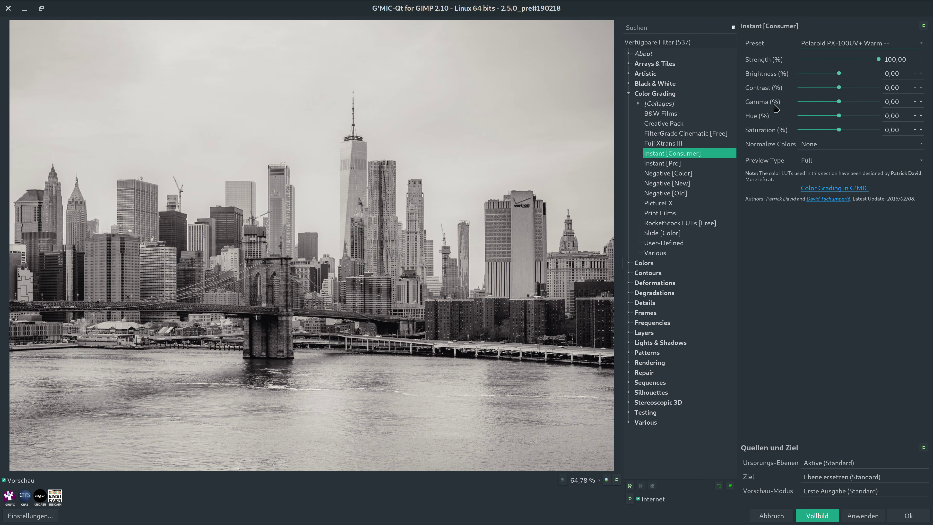
# Switch the preset to Polaroid PX-100UV+ Warm -.
pyautogui.click(850, 44)
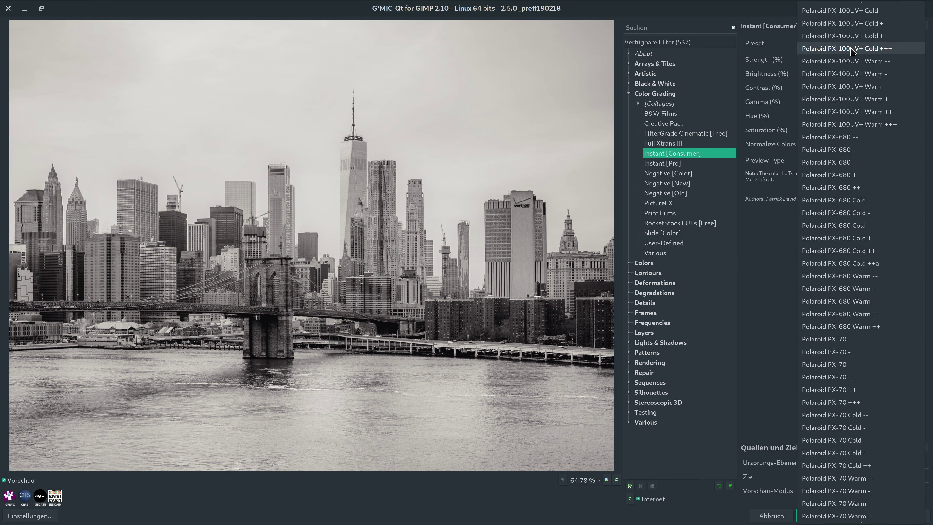
pyautogui.click(852, 61)
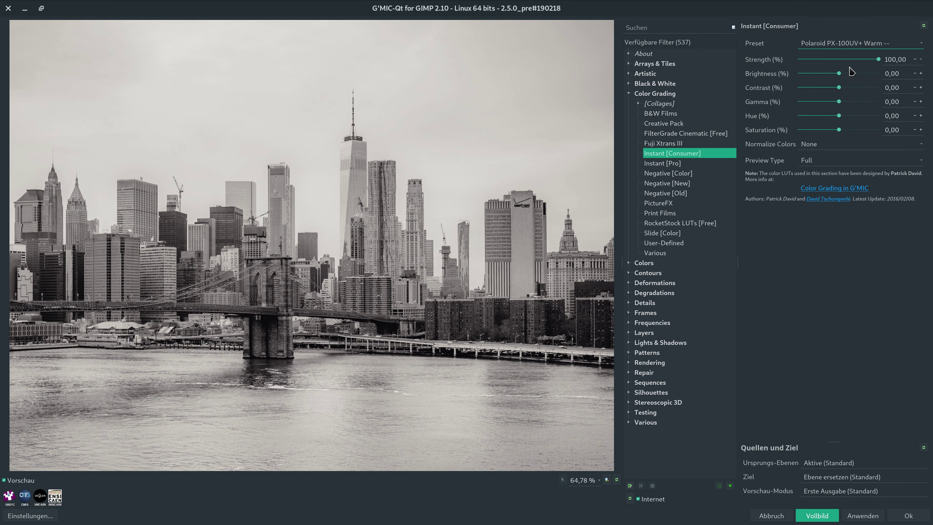
pyautogui.click(852, 48)
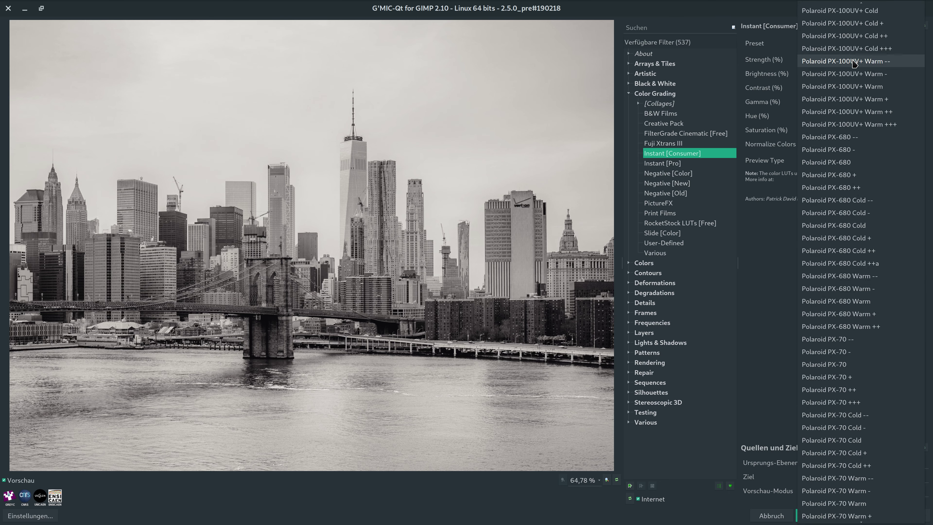
pyautogui.click(861, 61)
pyautogui.click(860, 48)
pyautogui.click(862, 74)
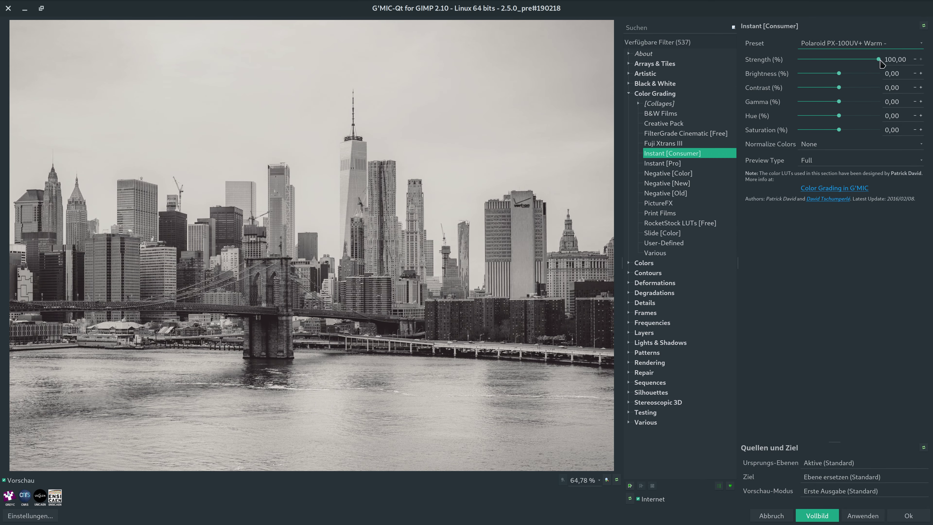
# Preview the PX-100UV+ Warm, Warm ++ and sepia Warm +++ presets.
pyautogui.click(878, 47)
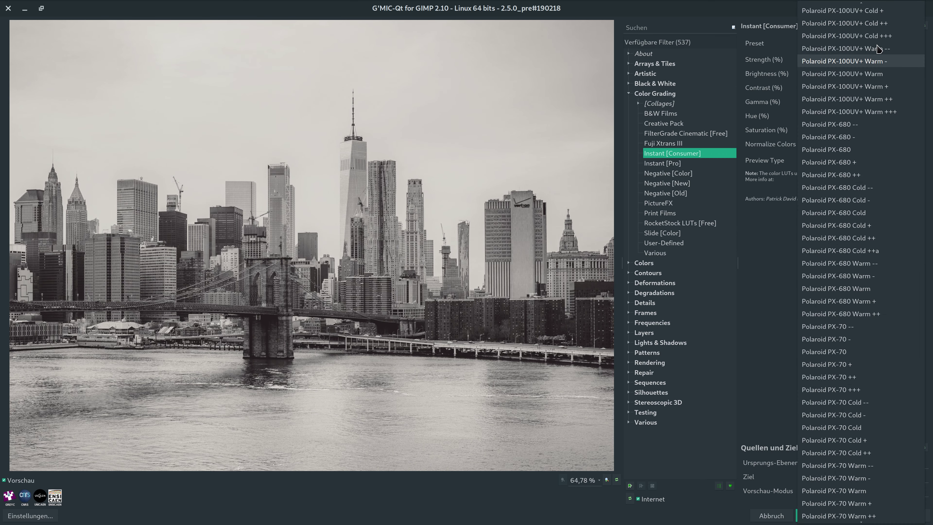
pyautogui.click(878, 74)
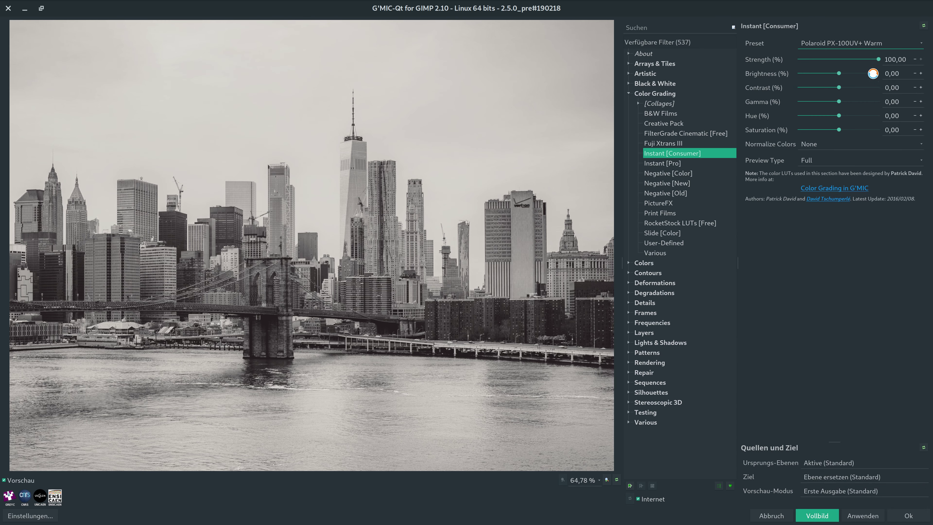
pyautogui.click(874, 46)
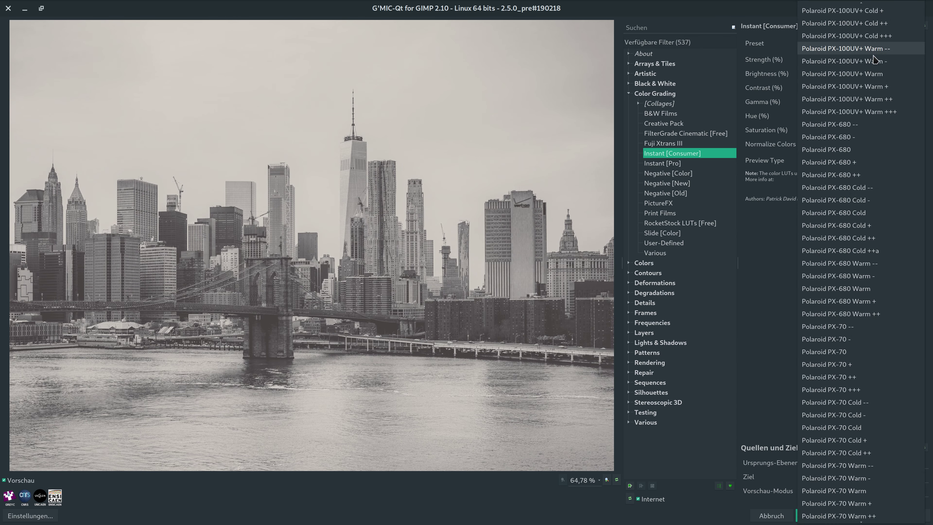
pyautogui.click(877, 99)
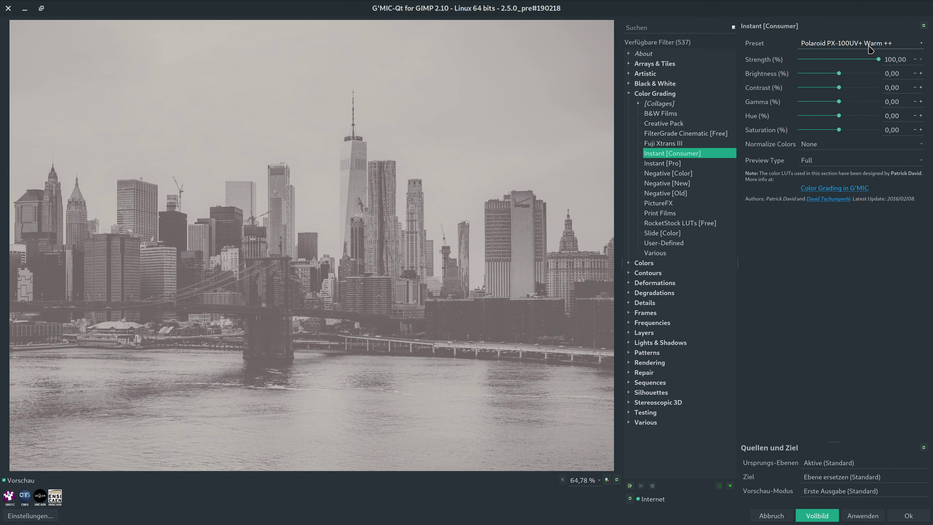
pyautogui.click(870, 46)
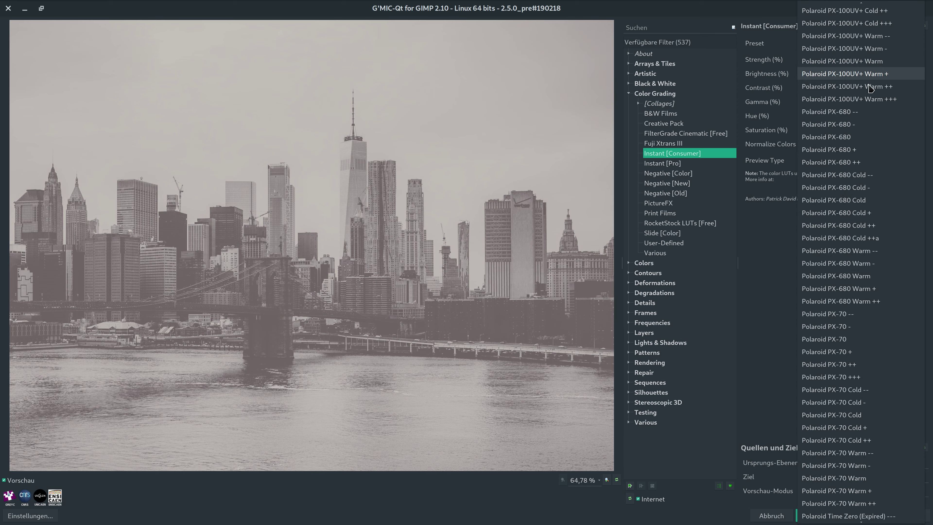
pyautogui.click(872, 99)
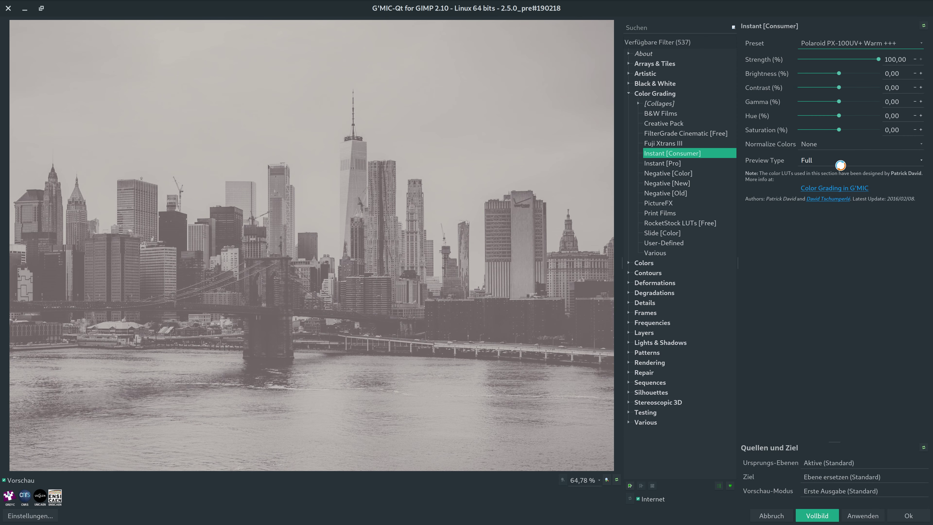
pyautogui.click(862, 49)
# Preview Polaroid PX-680 -- and PX-680 -, comparing each against the original.
pyautogui.click(865, 99)
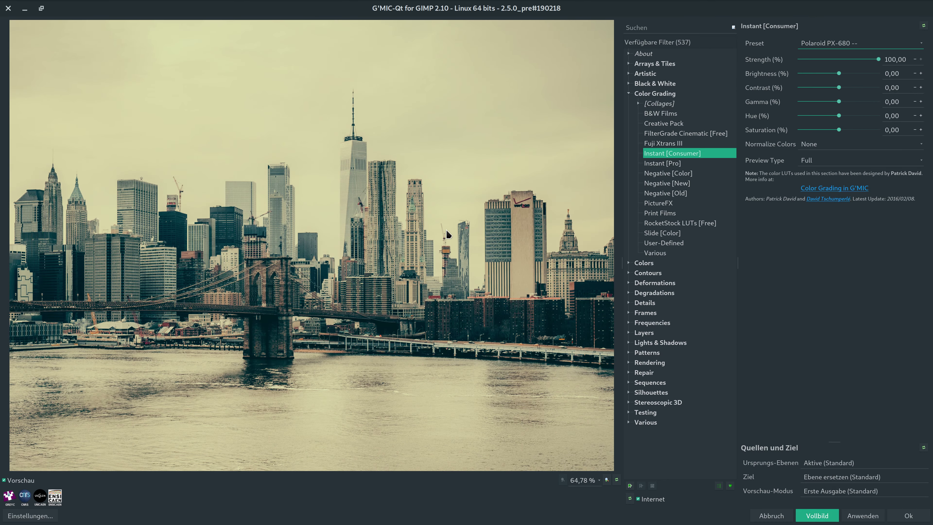
pyautogui.click(446, 230)
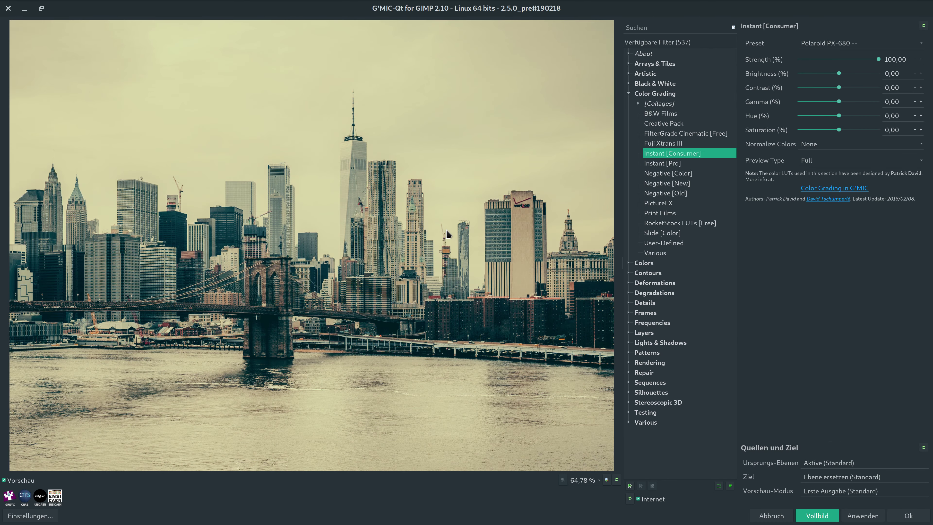
pyautogui.click(447, 230)
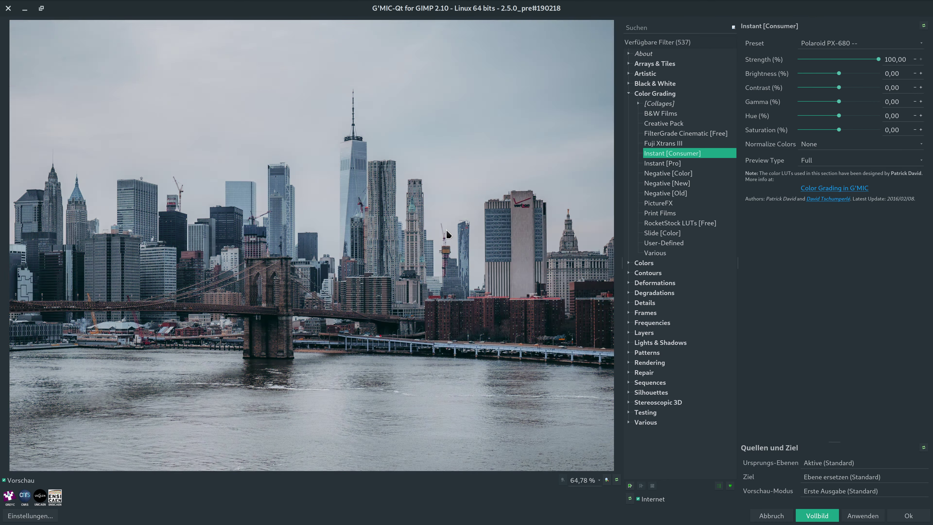
pyautogui.click(446, 230)
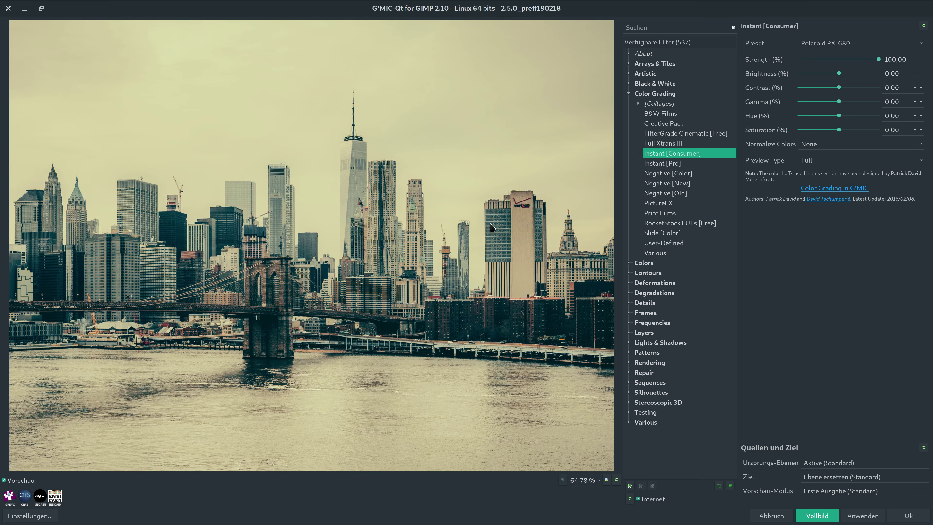
pyautogui.click(847, 45)
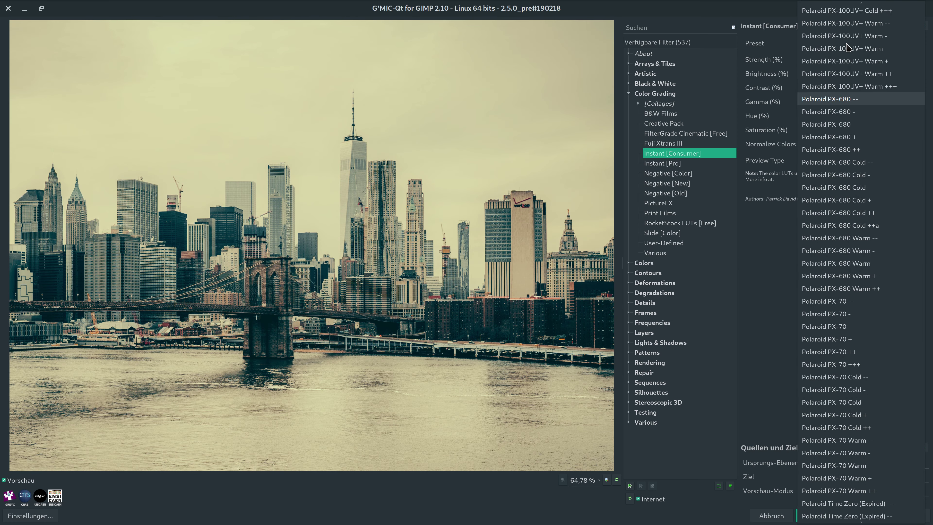
pyautogui.click(844, 110)
pyautogui.click(523, 204)
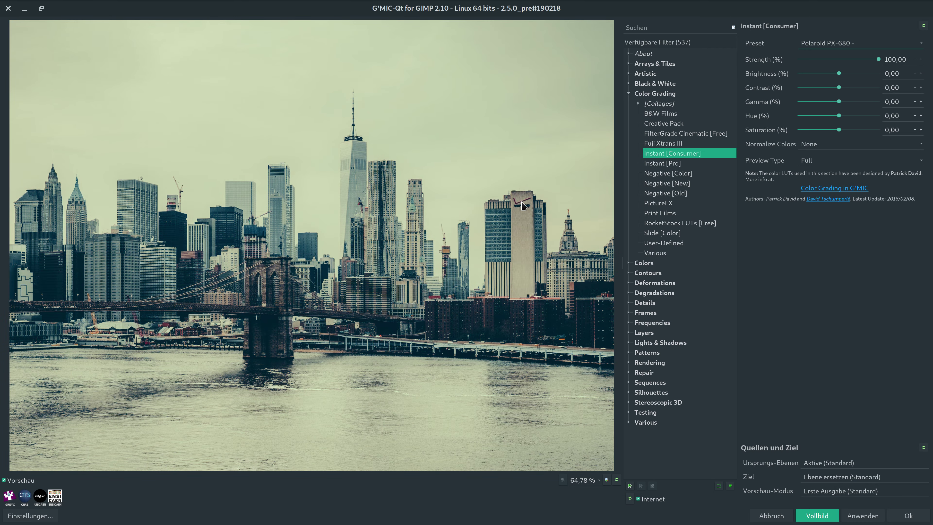
pyautogui.click(522, 204)
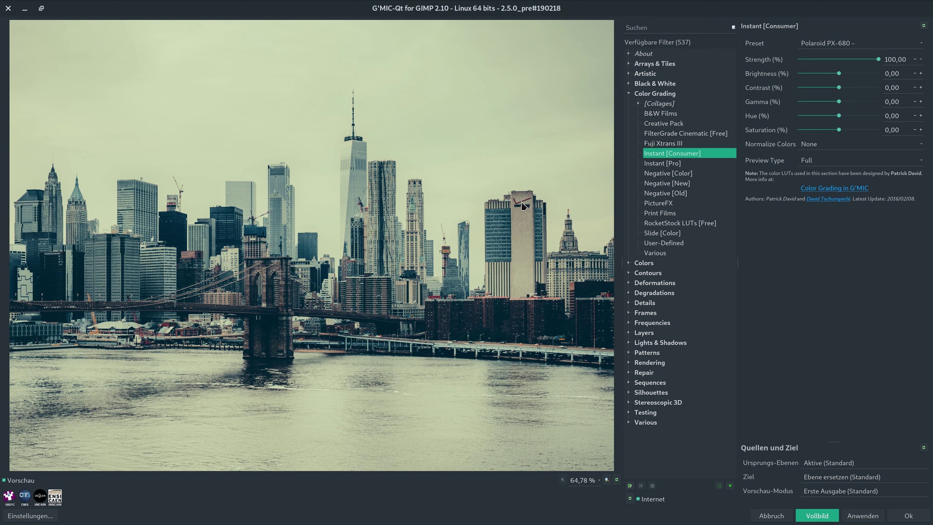
pyautogui.click(523, 205)
# Preview Polaroid PX-680 and PX-680 +, comparing each against the original.
pyautogui.click(864, 45)
pyautogui.click(845, 112)
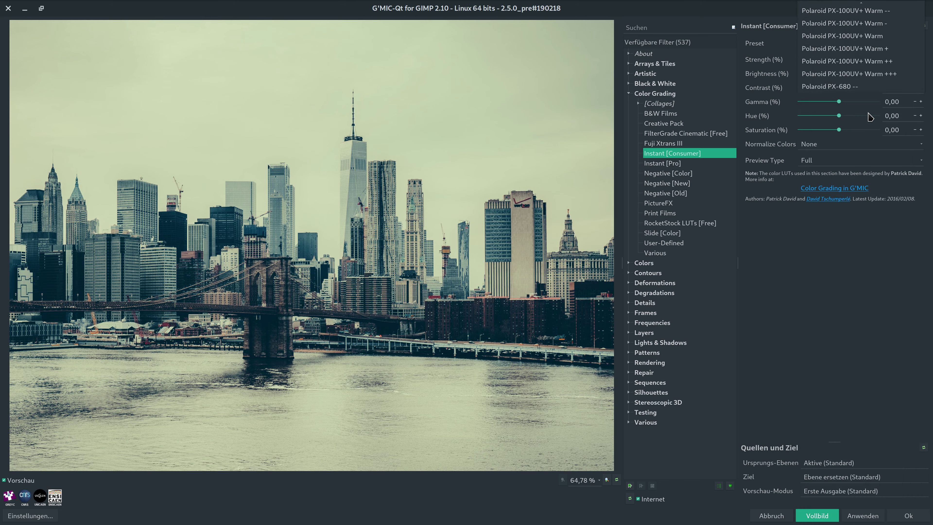
pyautogui.click(468, 223)
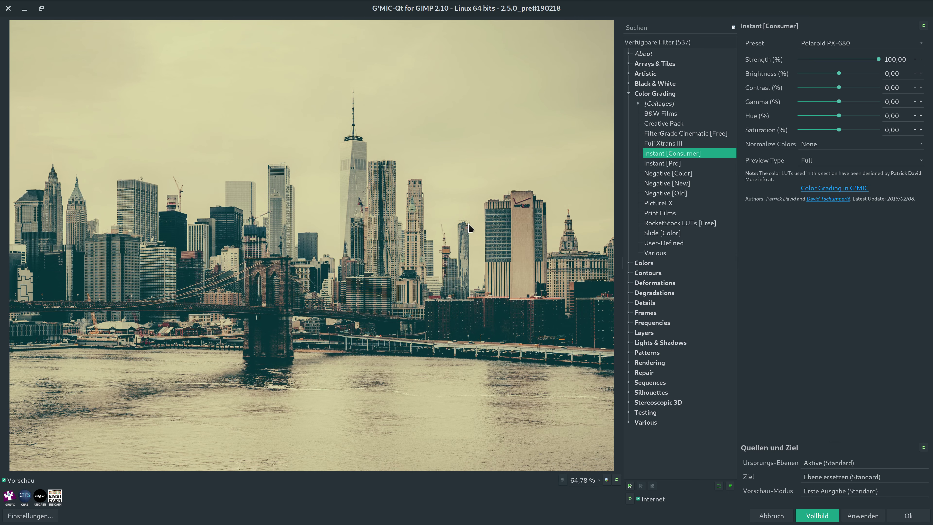
pyautogui.click(468, 223)
pyautogui.click(856, 45)
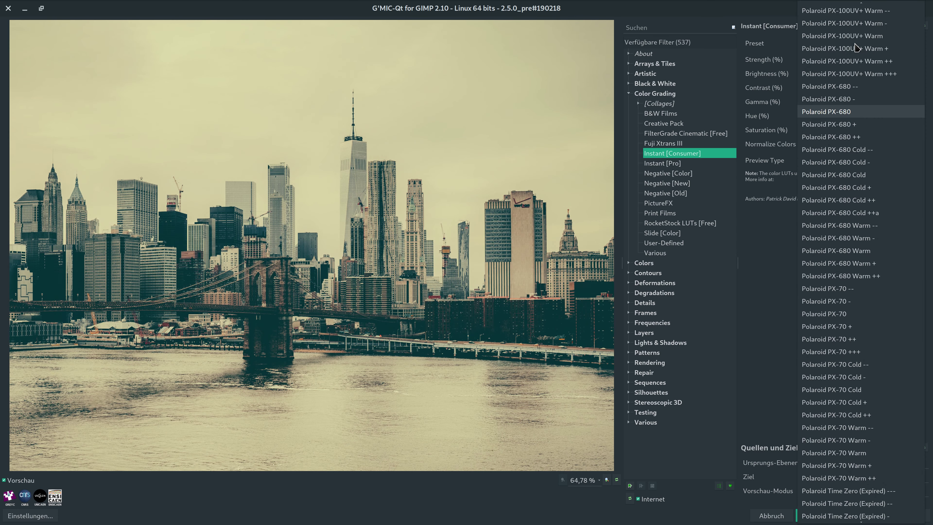
pyautogui.click(848, 124)
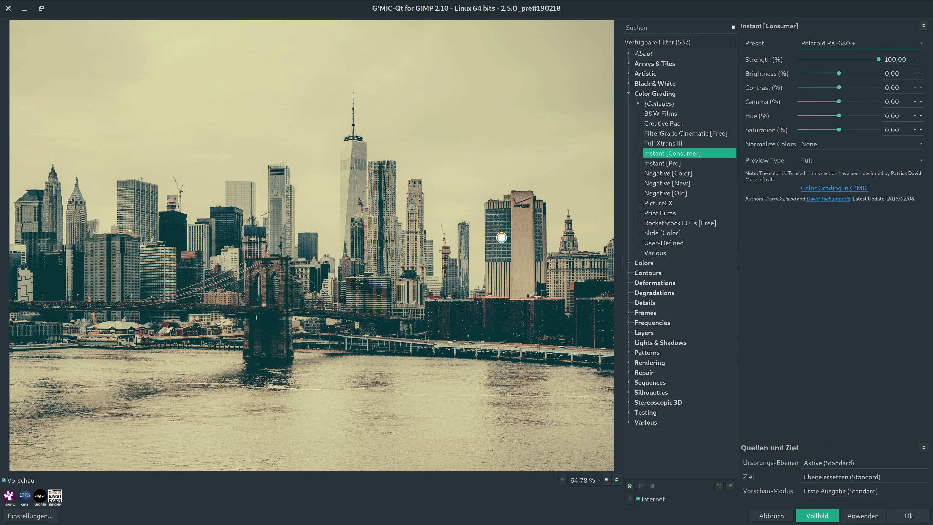
pyautogui.click(440, 230)
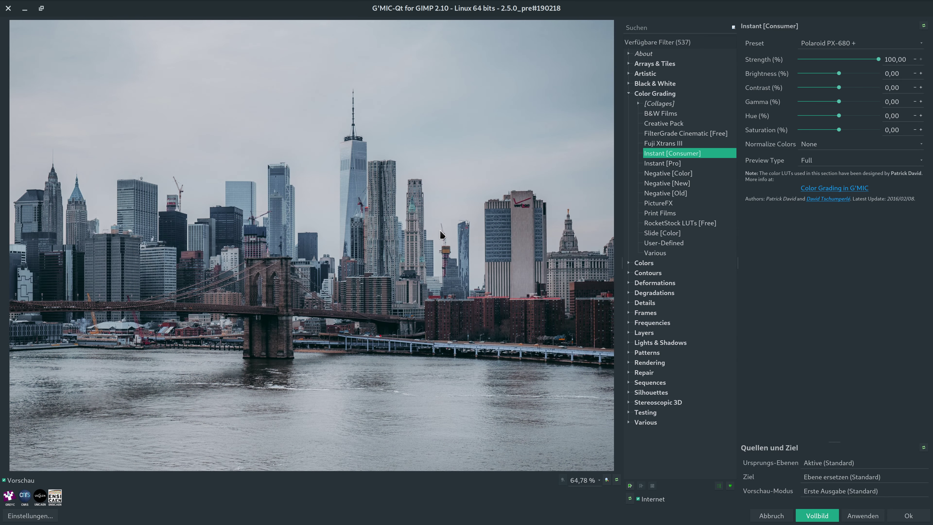
pyautogui.click(440, 229)
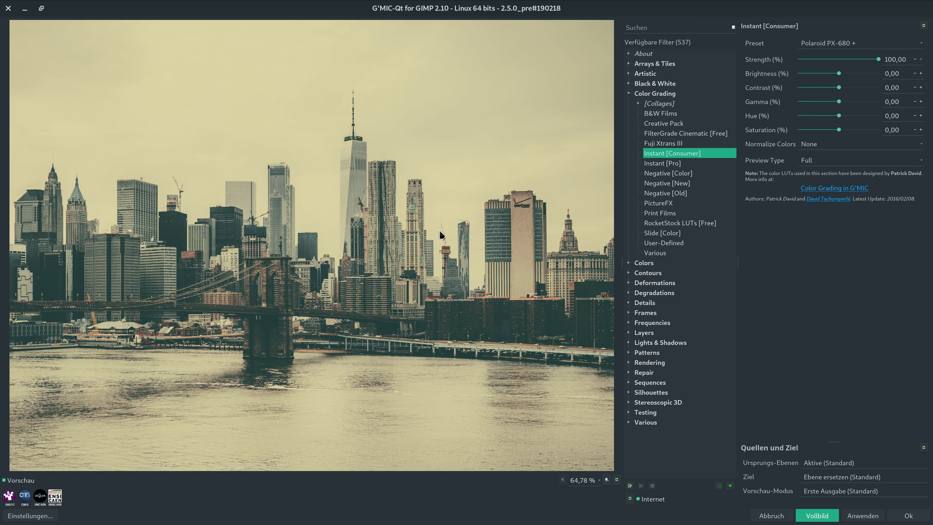
pyautogui.moveTo(439, 230); pyautogui.dragTo(541, 134)
# Compare Polaroid PX-680 ++ with the original, then move to PX-680 Cold --.
pyautogui.click(868, 45)
pyautogui.click(827, 136)
pyautogui.click(577, 148)
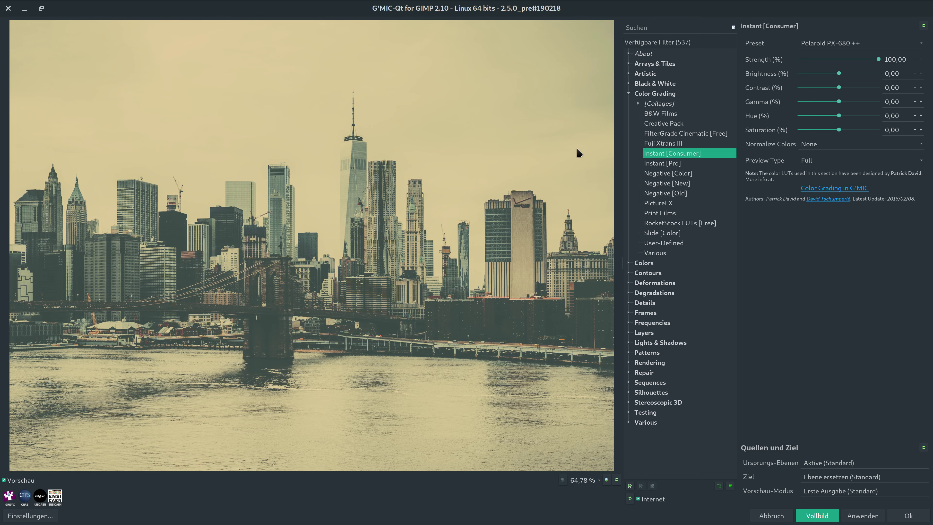
pyautogui.click(577, 149)
pyautogui.click(873, 48)
pyautogui.press('Escape')
pyautogui.press('Down')
# Apply Polaroid PX-680 Cold - and compare it with the original.
pyautogui.moveTo(516, 148); pyautogui.dragTo(523, 148)
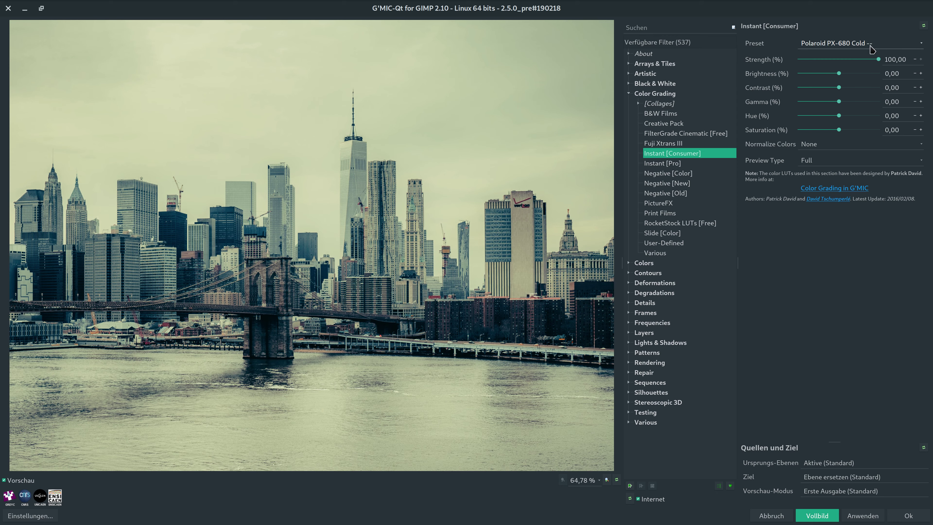
pyautogui.click(874, 44)
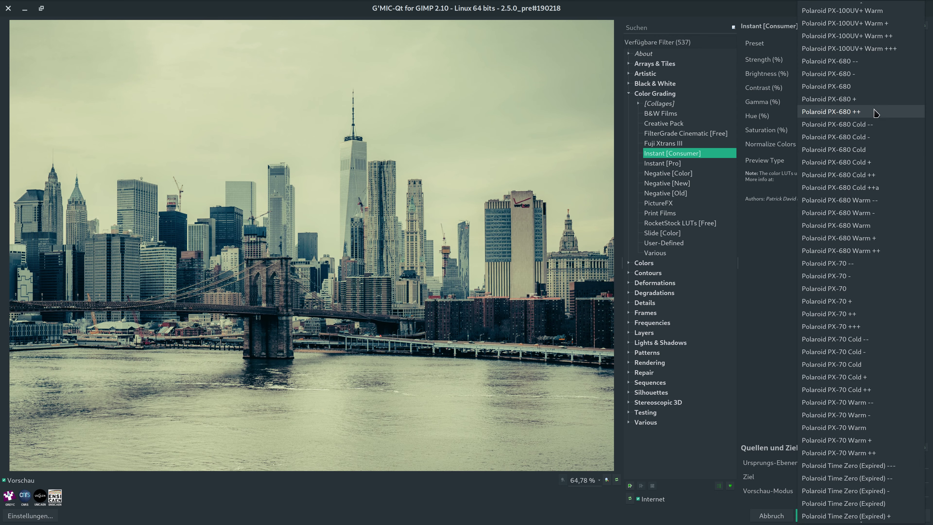
pyautogui.click(873, 137)
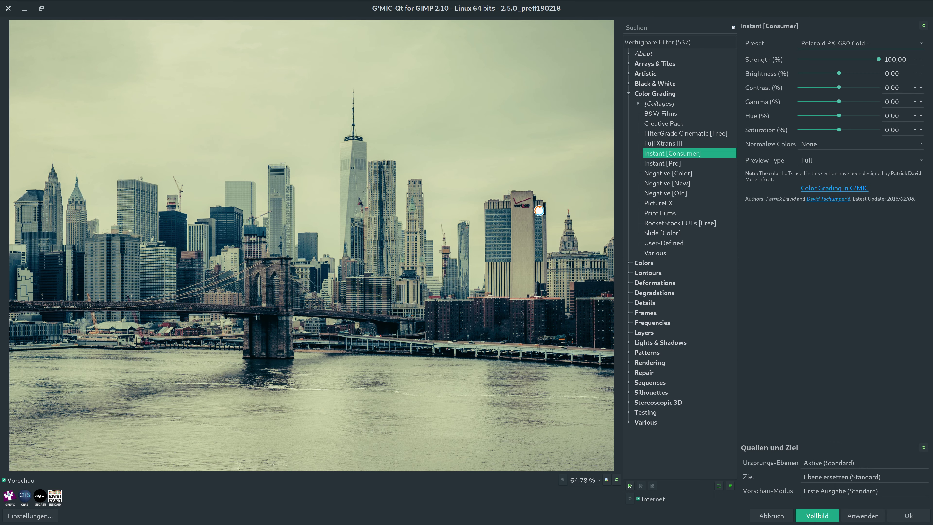
pyautogui.click(571, 137)
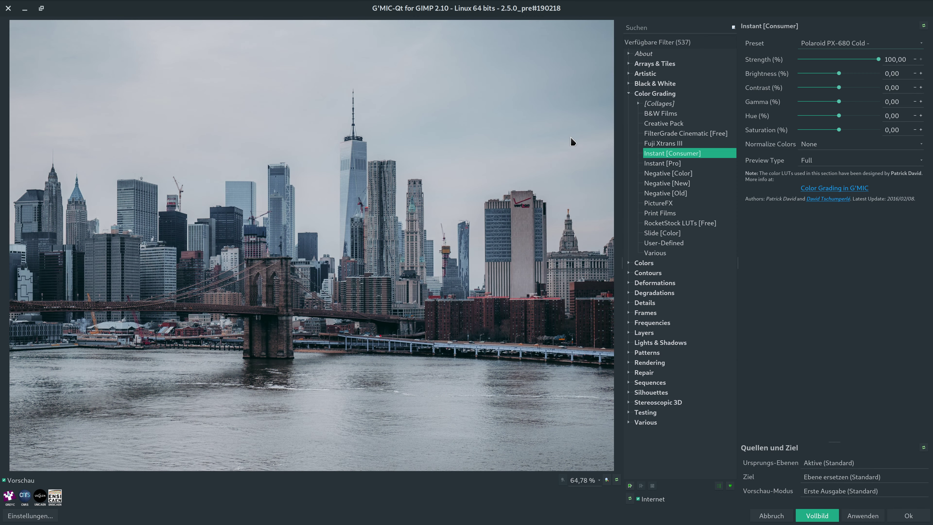
pyautogui.click(570, 137)
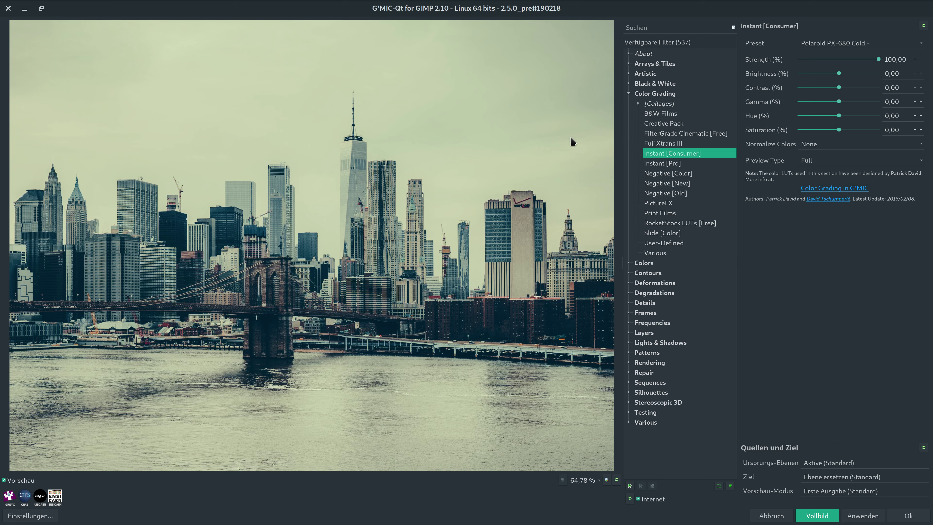
pyautogui.click(571, 138)
# Preview Polaroid PX-680 Cold and Cold +, checking each against the original.
pyautogui.click(884, 48)
pyautogui.click(884, 151)
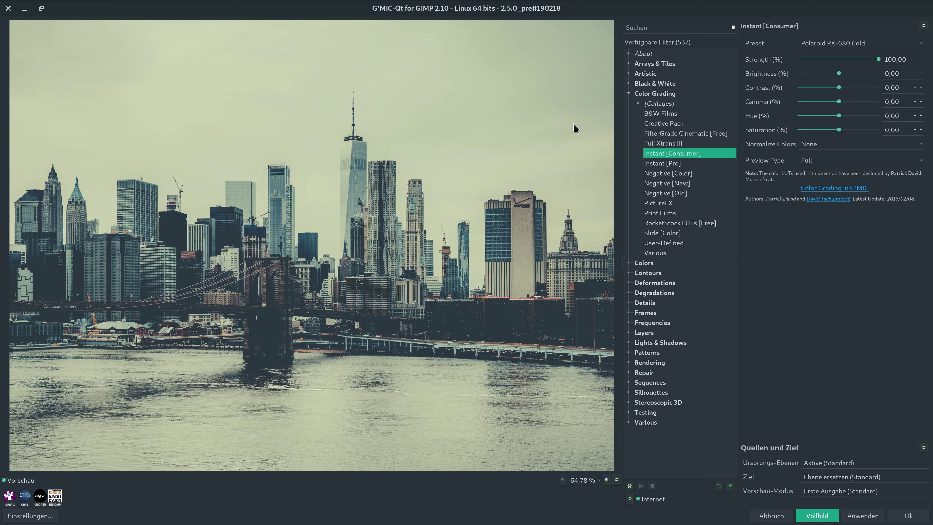
pyautogui.click(575, 127)
pyautogui.click(889, 43)
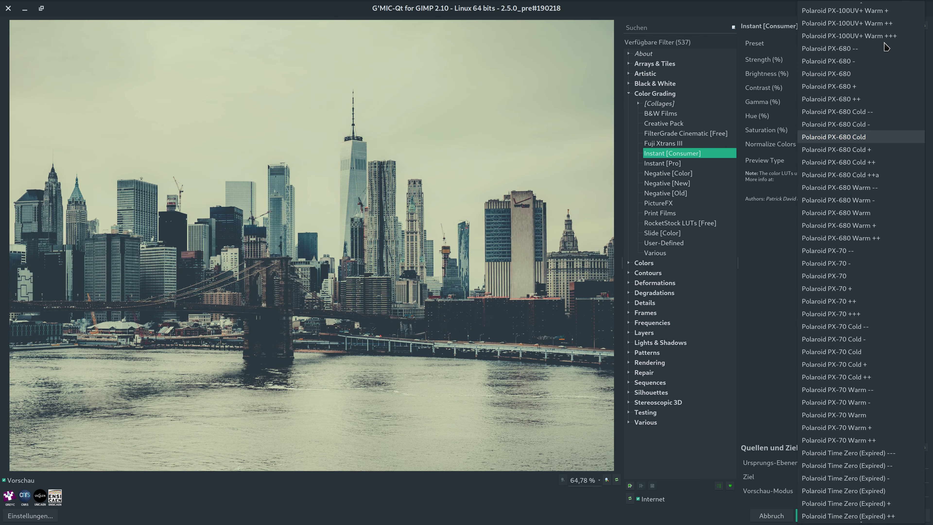
pyautogui.click(884, 149)
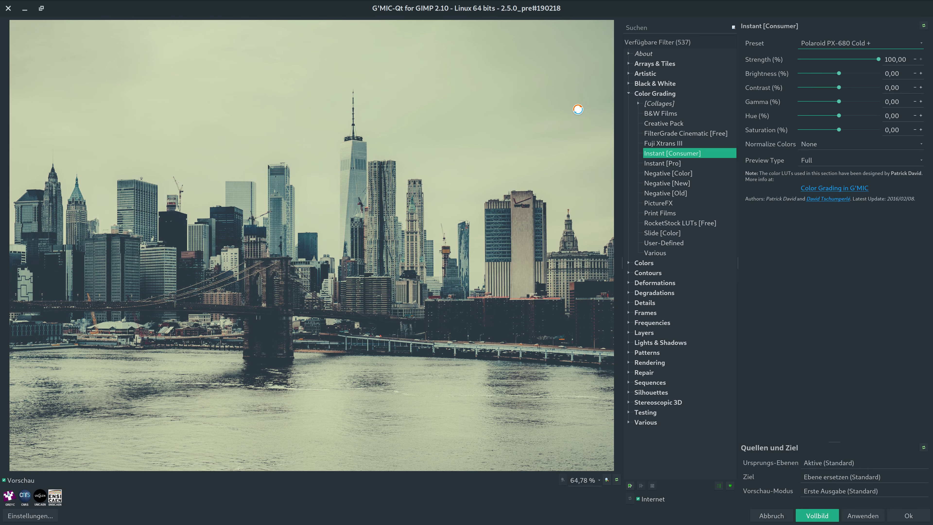
pyautogui.click(572, 111)
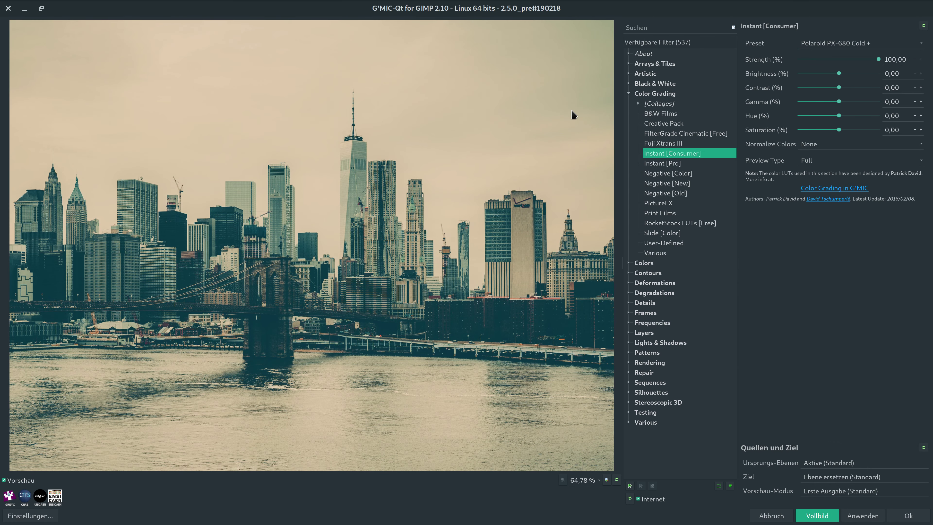
# Apply Polaroid PX-680 Cold ++ and compare it with the original.
pyautogui.click(572, 114)
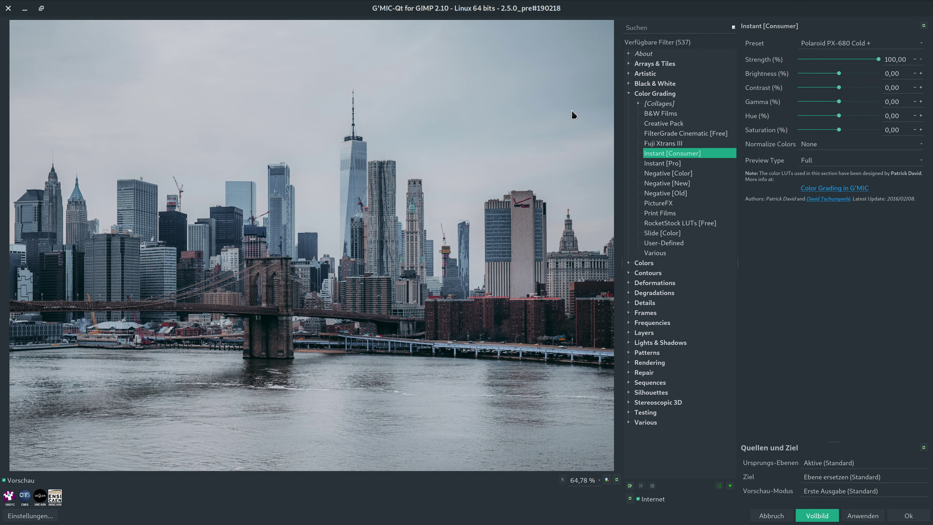
pyautogui.click(851, 44)
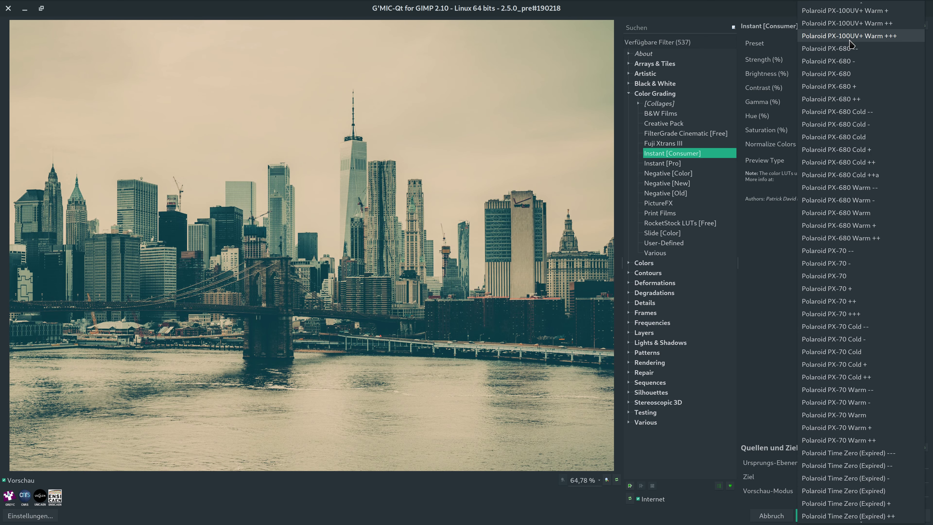
pyautogui.click(726, 21)
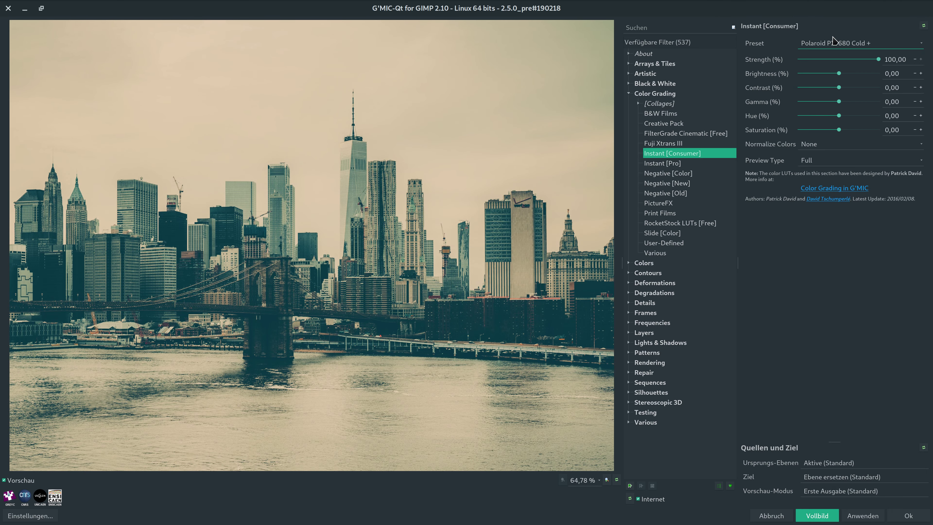
pyautogui.click(845, 46)
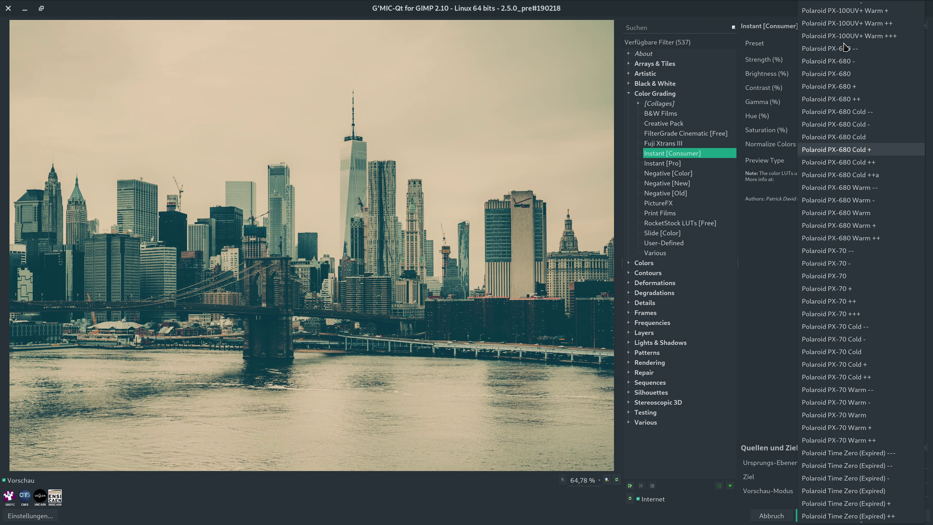
pyautogui.click(860, 164)
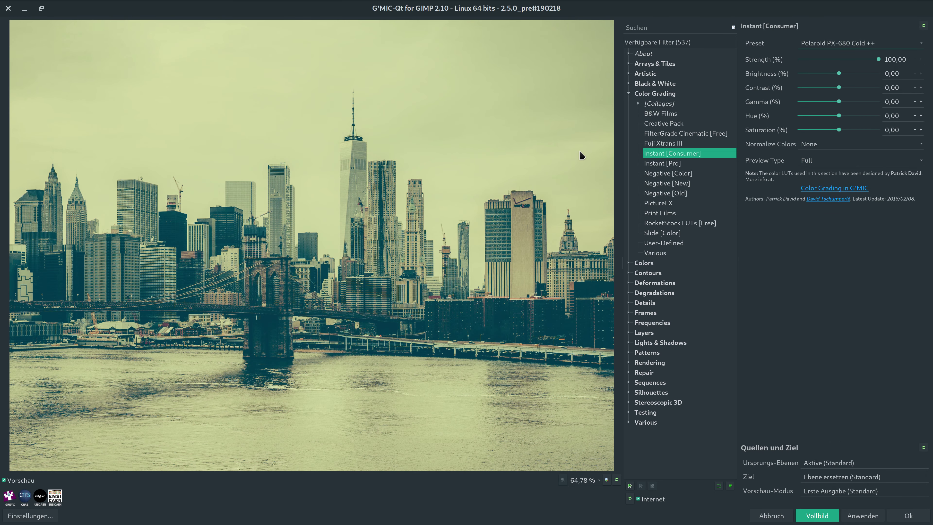
pyautogui.click(582, 156)
pyautogui.moveTo(581, 155); pyautogui.dragTo(582, 155)
pyautogui.click(582, 155)
# Apply Polaroid PX-680 Cold ++a and compare it with the original.
pyautogui.click(858, 48)
pyautogui.click(859, 162)
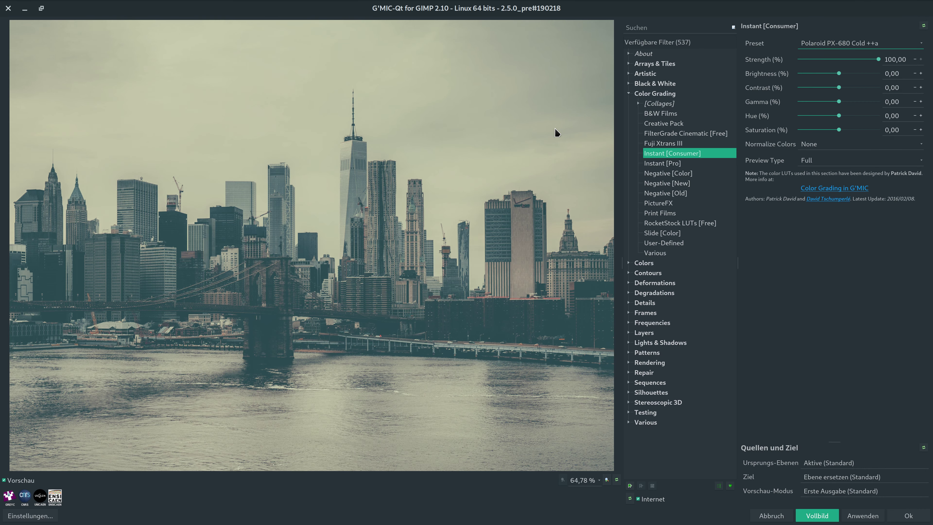
pyautogui.click(557, 132)
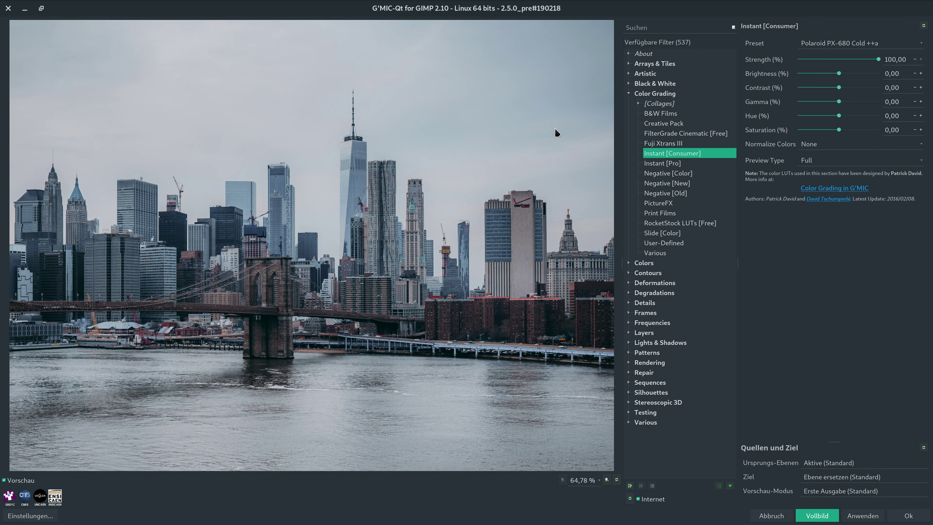
pyautogui.click(557, 132)
# Preview Polaroid PX-680 Warm -- and Warm -, comparing each with the original.
pyautogui.click(874, 44)
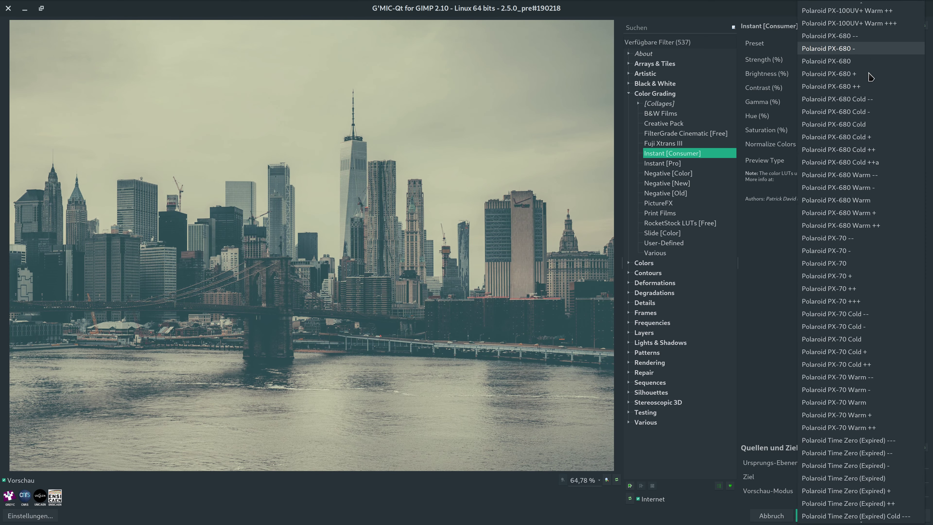
pyautogui.click(860, 175)
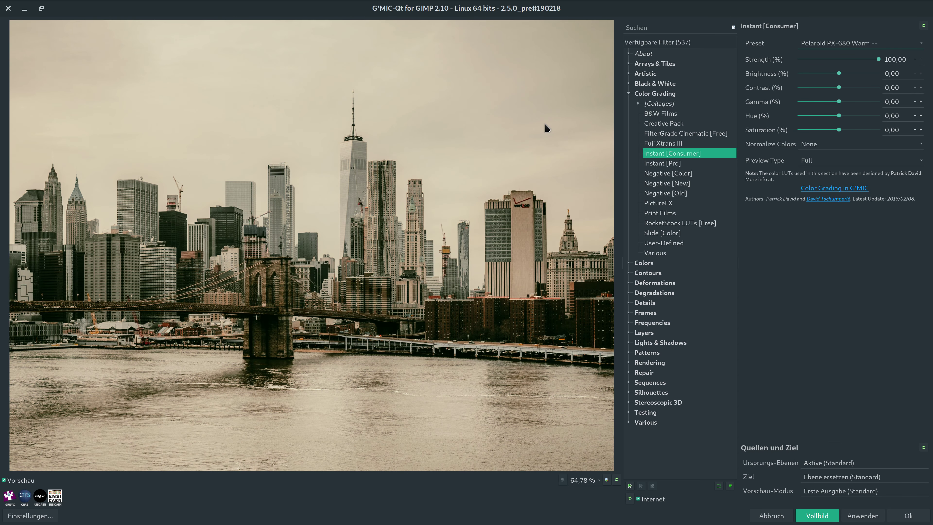
pyautogui.click(545, 125)
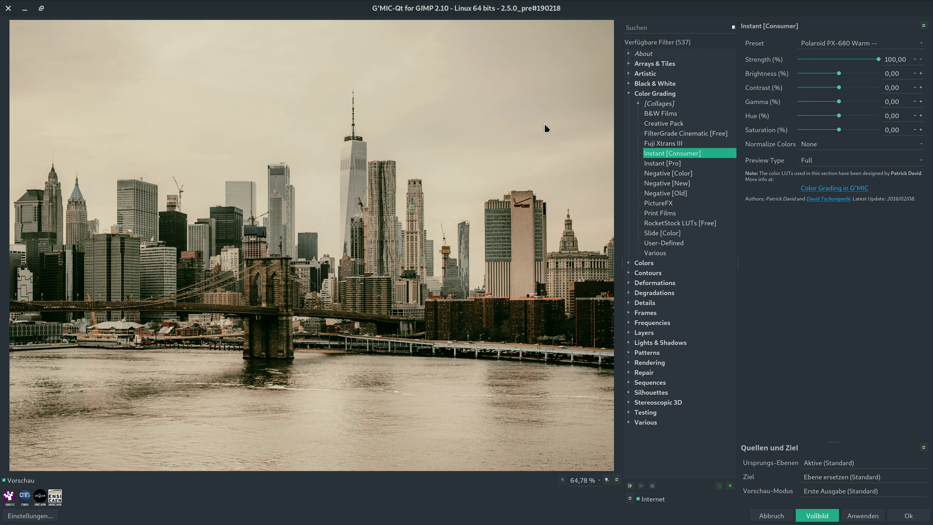
pyautogui.click(544, 123)
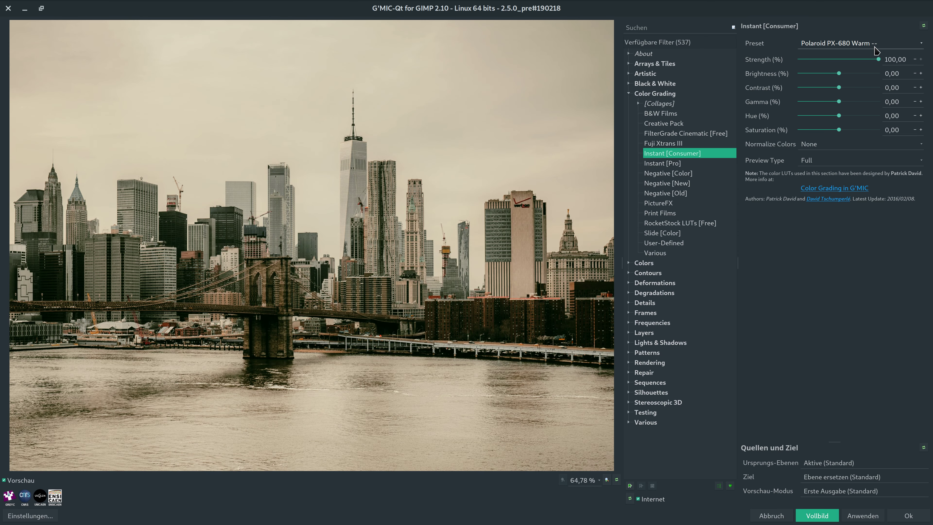
pyautogui.click(877, 50)
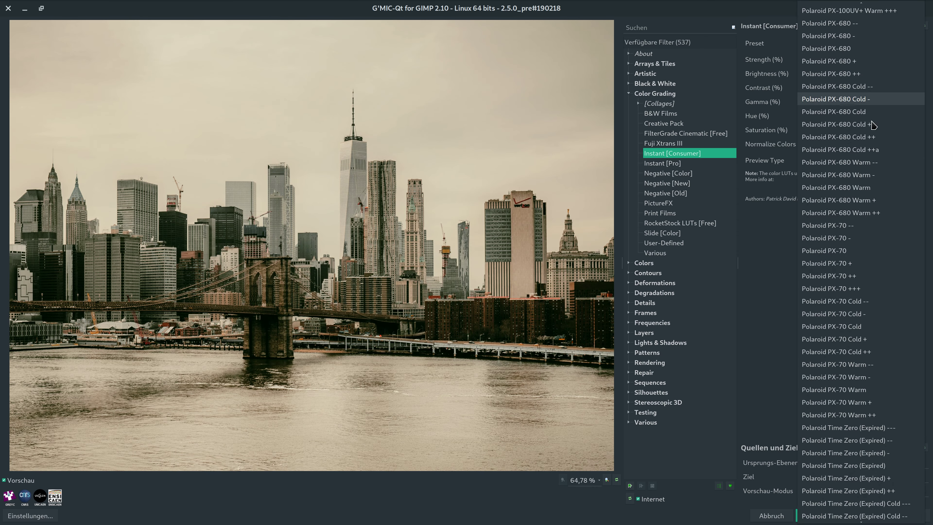
pyautogui.click(870, 179)
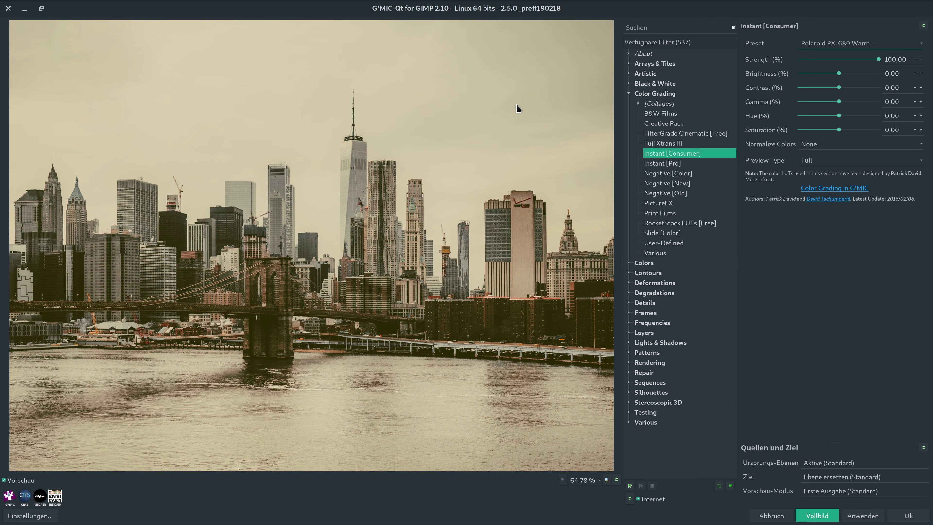
pyautogui.click(517, 108)
pyautogui.click(517, 109)
# Preview Polaroid PX-680 Warm and Warm +, comparing each with the original.
pyautogui.click(853, 46)
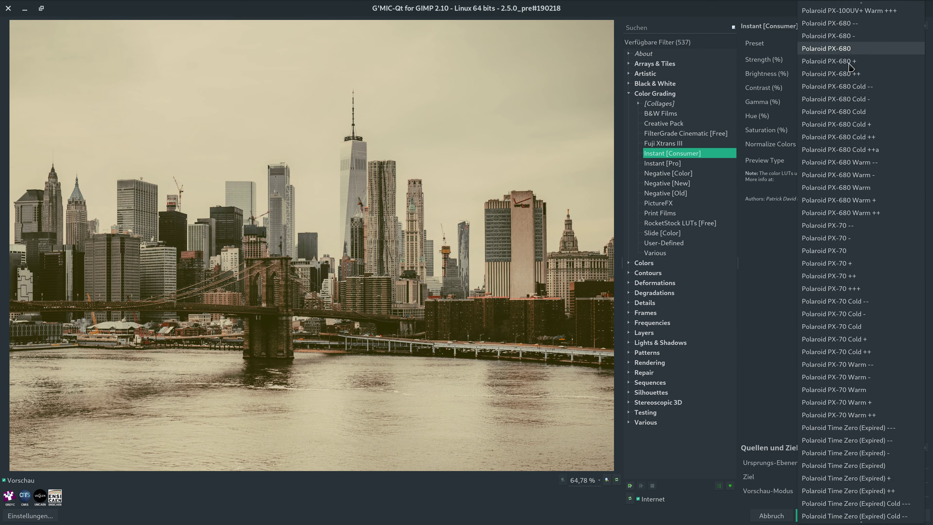
pyautogui.click(853, 189)
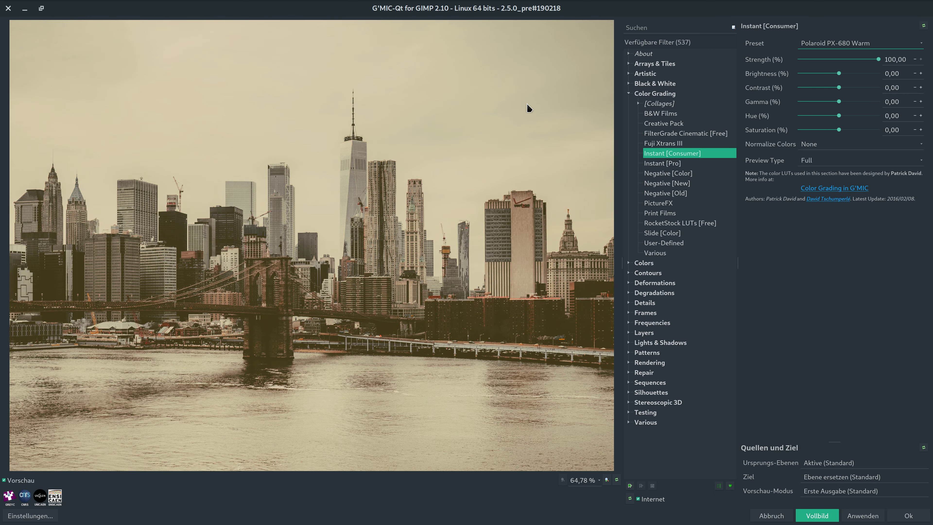
pyautogui.click(527, 104)
pyautogui.click(527, 103)
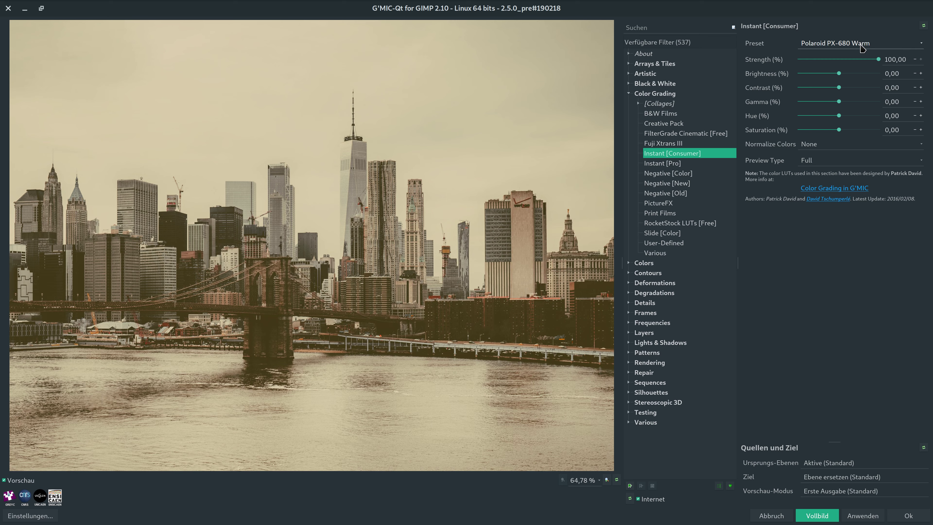
pyautogui.click(862, 43)
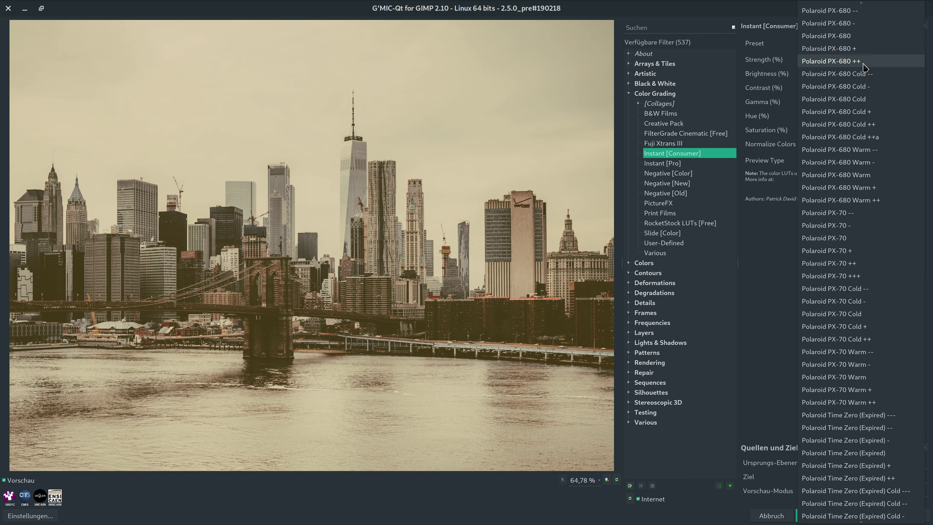
pyautogui.press('Escape')
pyautogui.press('Down')
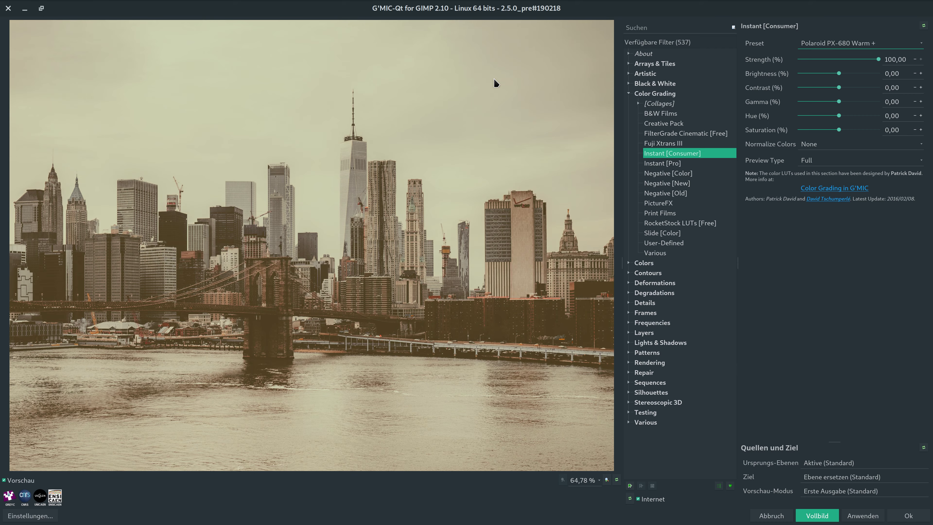
pyautogui.click(494, 78)
pyautogui.click(494, 78)
# Apply Polaroid PX-680 Warm ++ and compare it with the original.
pyautogui.click(881, 48)
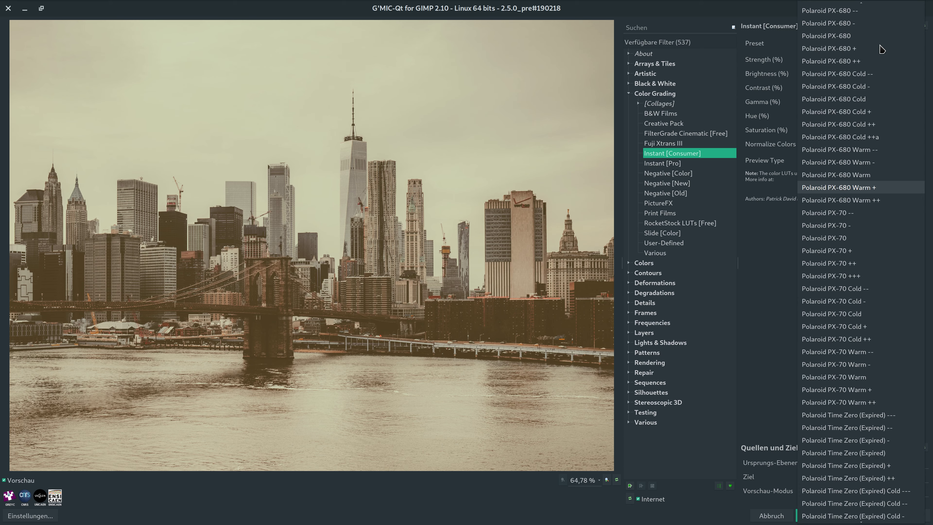
pyautogui.click(886, 202)
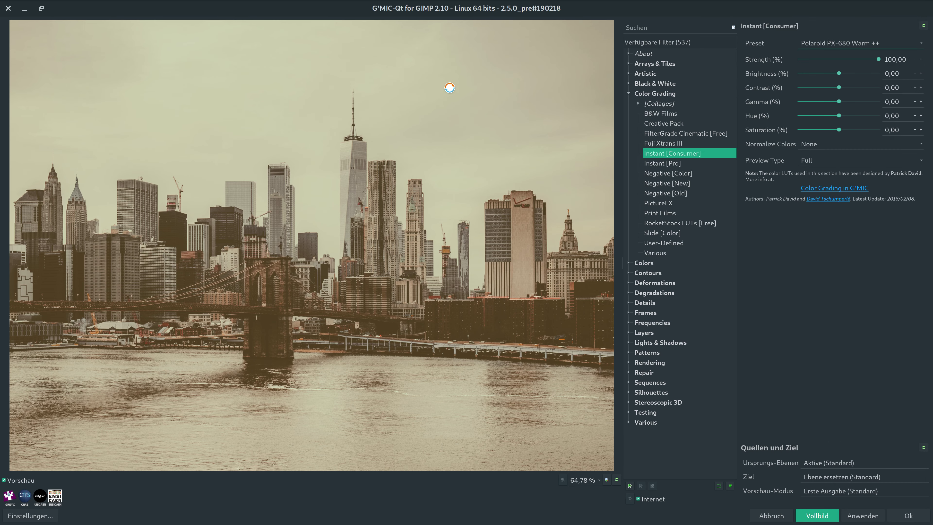
pyautogui.click(487, 93)
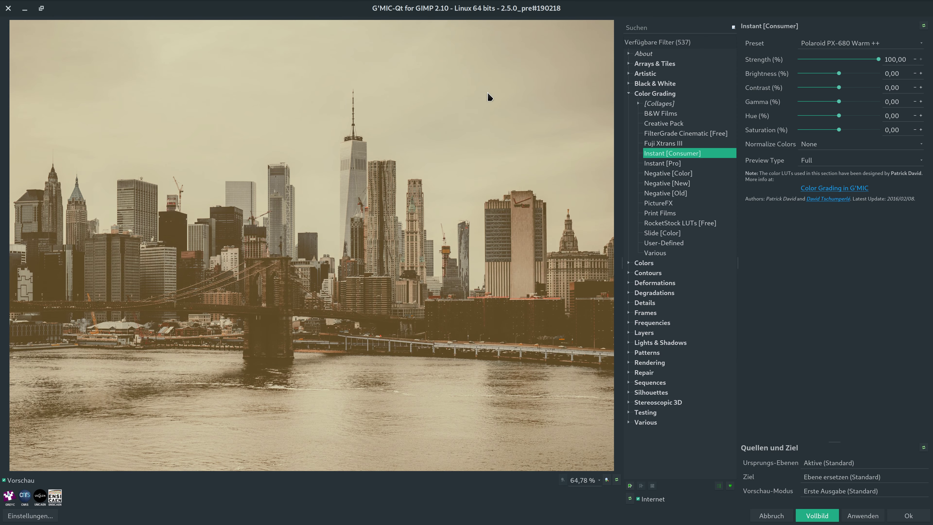
pyautogui.click(488, 96)
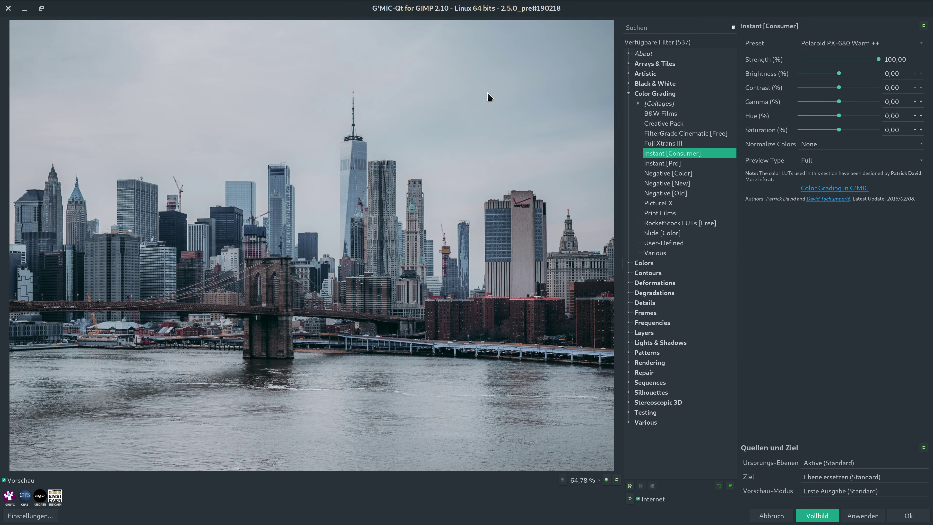
pyautogui.click(853, 47)
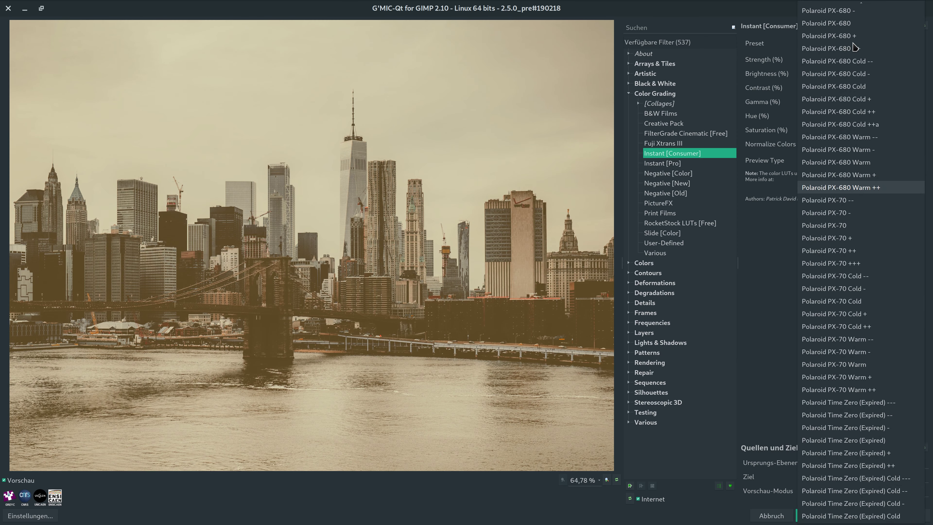
# Keep PX-680 Warm ++ briefly, then preview Polaroid PX-70 - against the original.
pyautogui.click(874, 202)
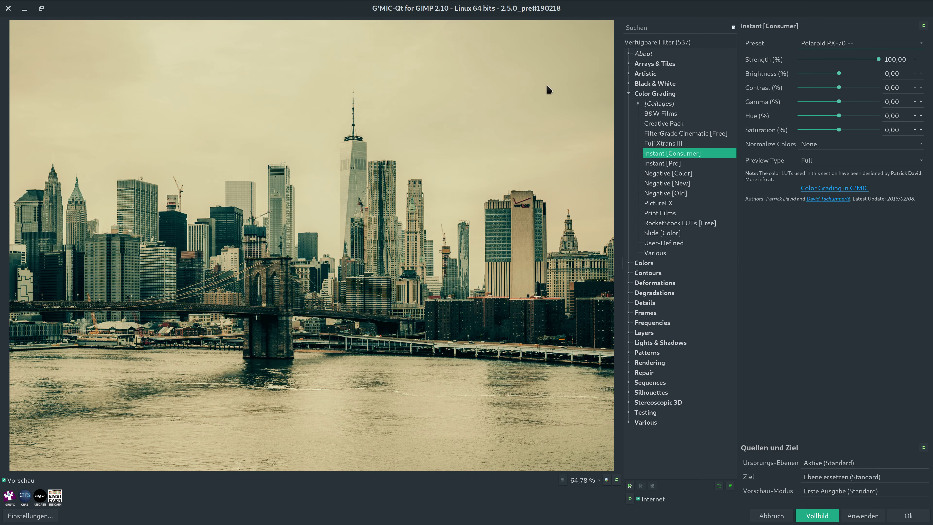
pyautogui.click(547, 86)
pyautogui.click(547, 84)
pyautogui.click(850, 43)
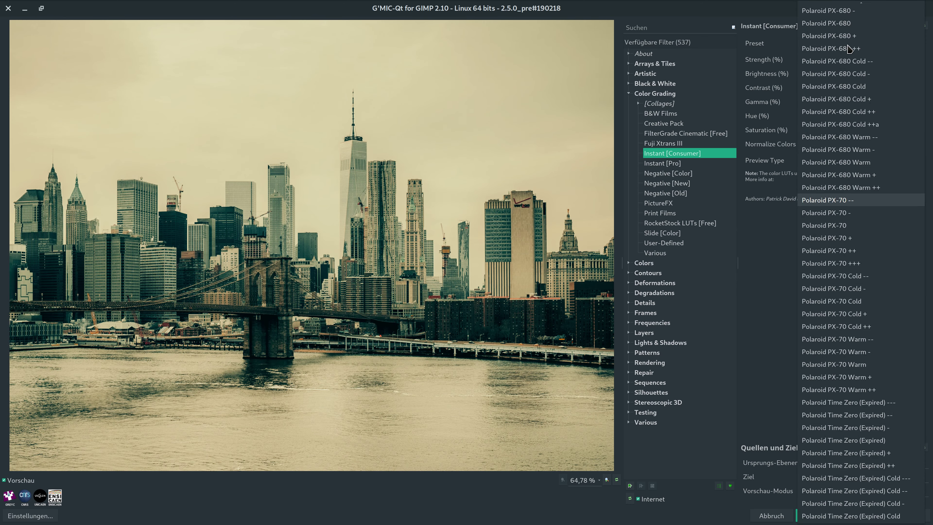
pyautogui.click(859, 213)
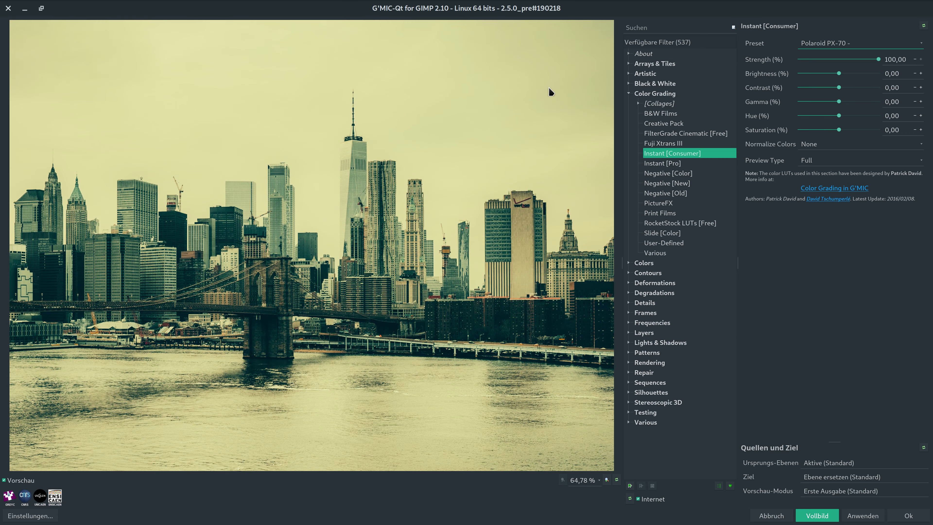
pyautogui.click(548, 98)
pyautogui.click(546, 95)
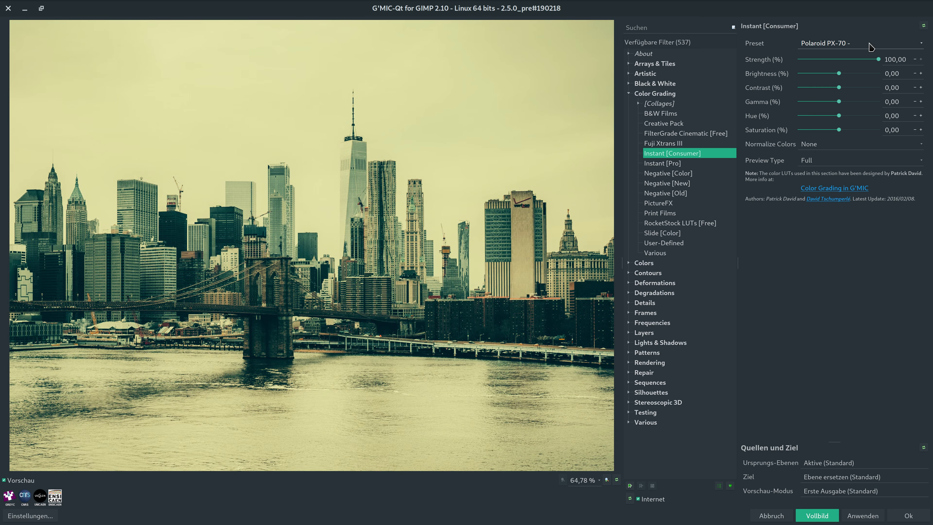
# Recheck Polaroid PX-70 -, then preview PX-70 + against the original.
pyautogui.click(870, 47)
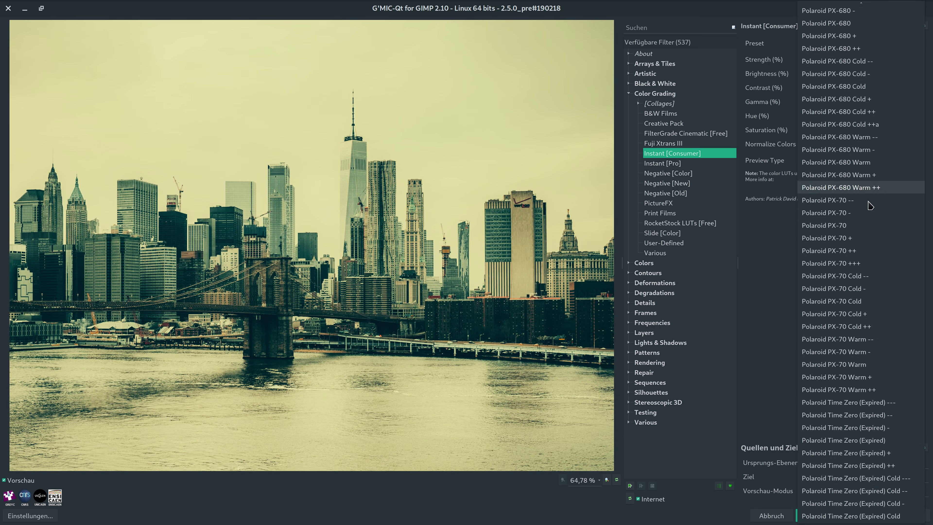
pyautogui.click(716, 161)
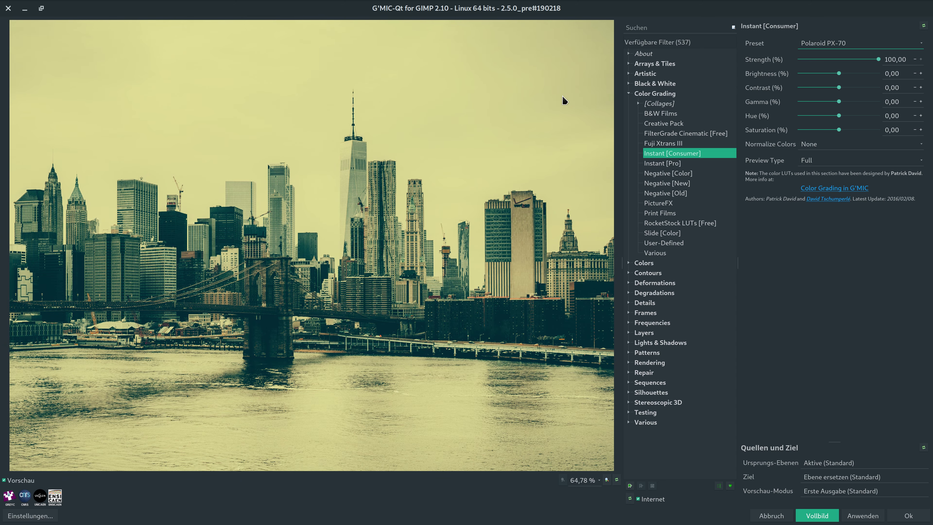
pyautogui.click(564, 100)
pyautogui.click(565, 100)
pyautogui.click(903, 49)
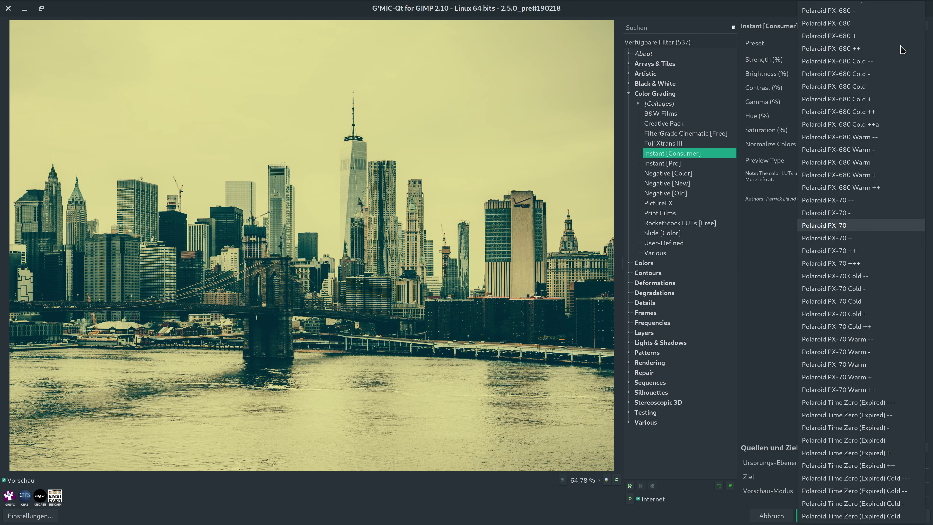
pyautogui.click(878, 238)
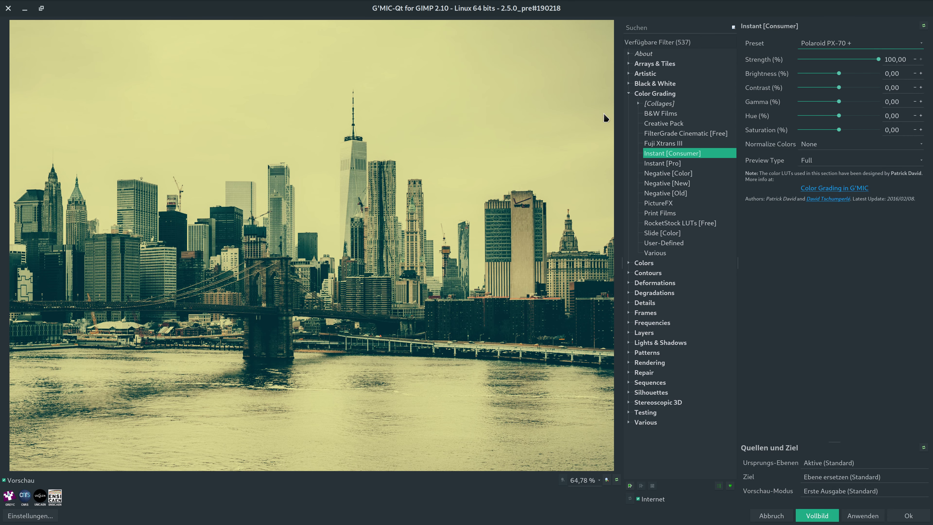
pyautogui.click(551, 109)
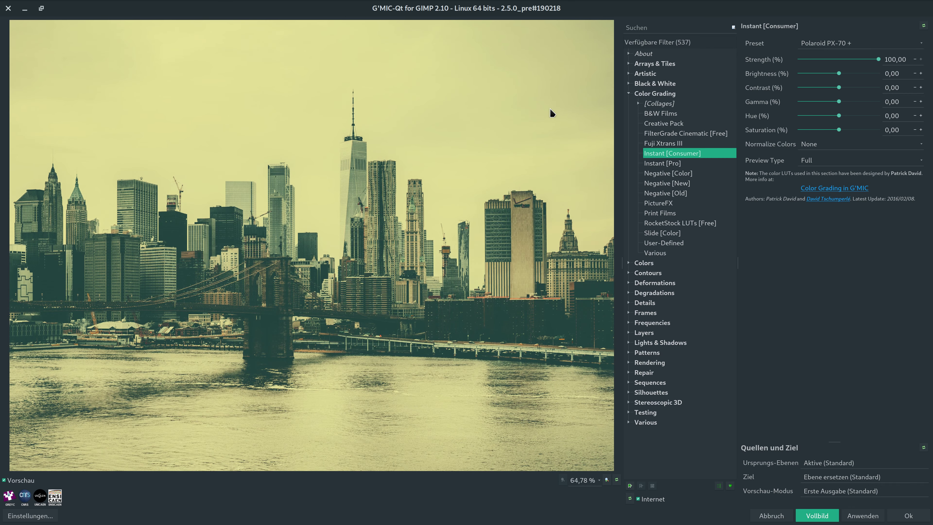
pyautogui.click(551, 109)
# Compare Polaroid PX-70 ++ and +++ with the original, then select PX-70 Cold --.
pyautogui.click(837, 46)
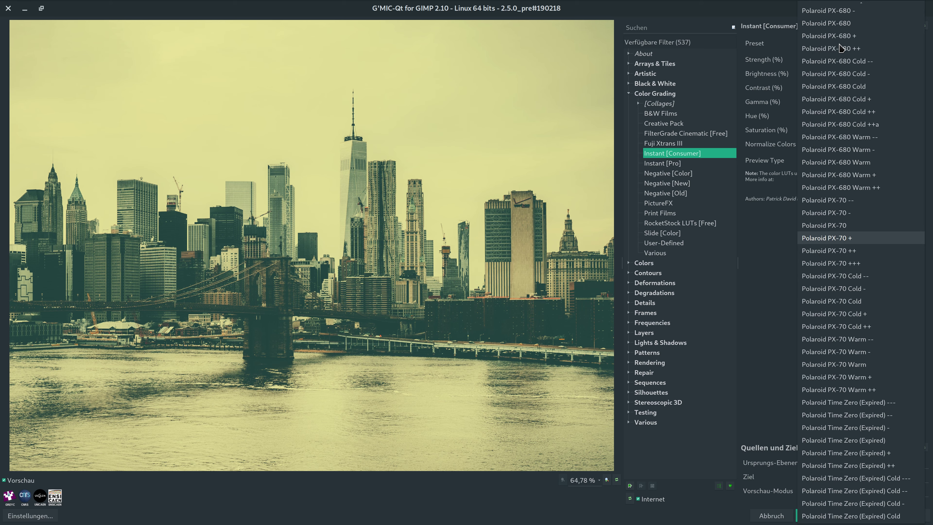
pyautogui.click(845, 251)
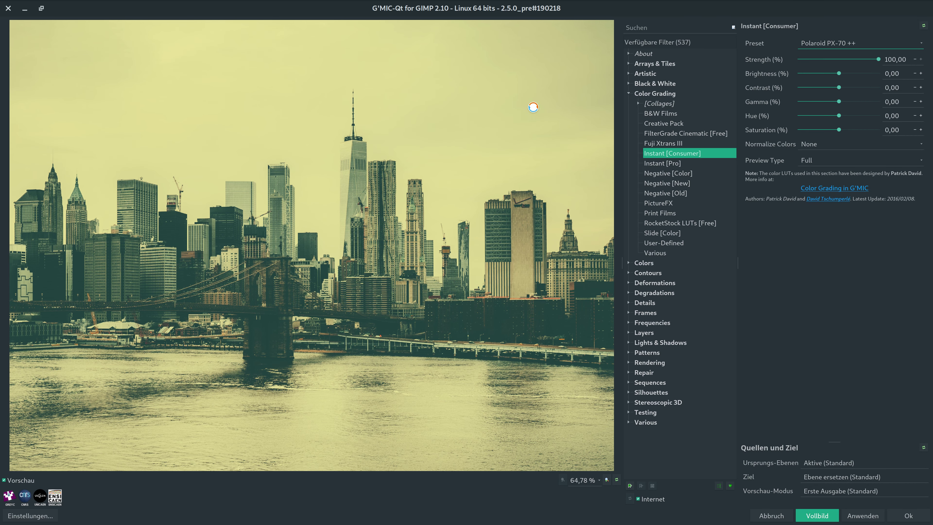
pyautogui.click(534, 108)
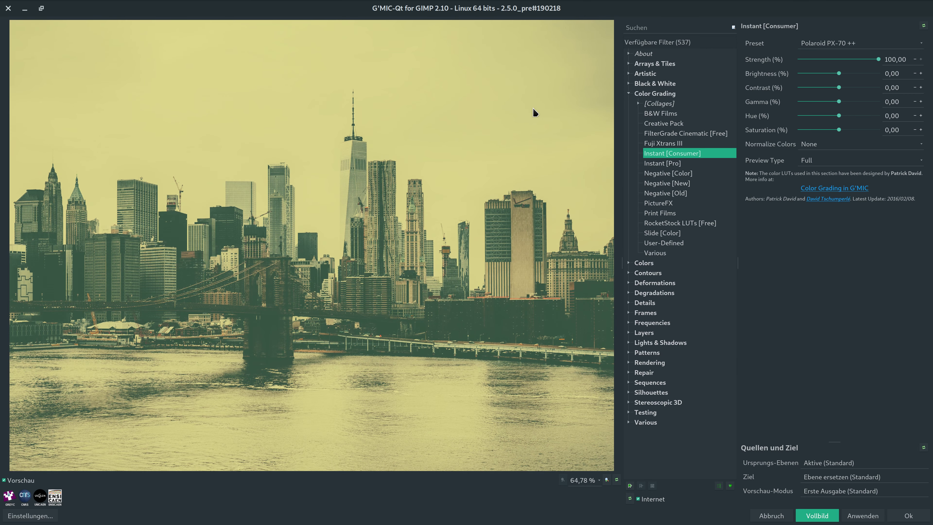
pyautogui.click(533, 108)
pyautogui.click(861, 47)
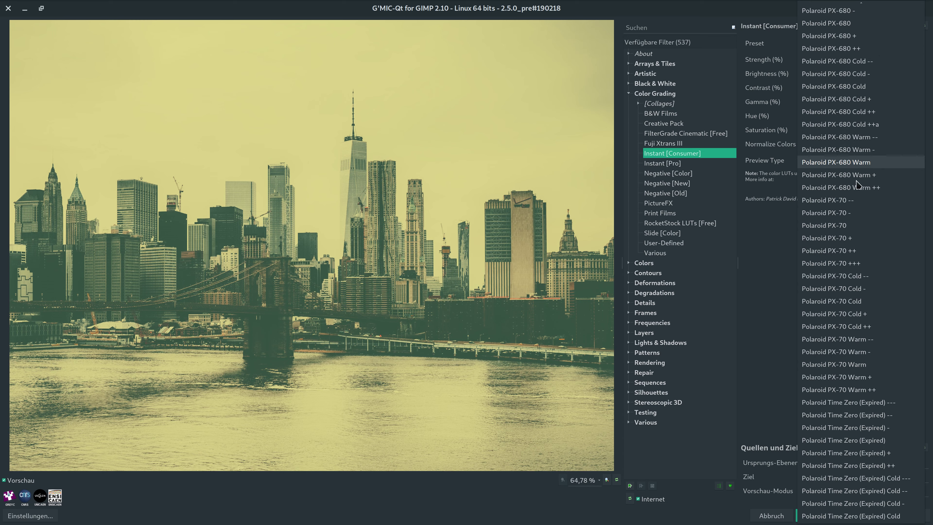
pyautogui.click(863, 263)
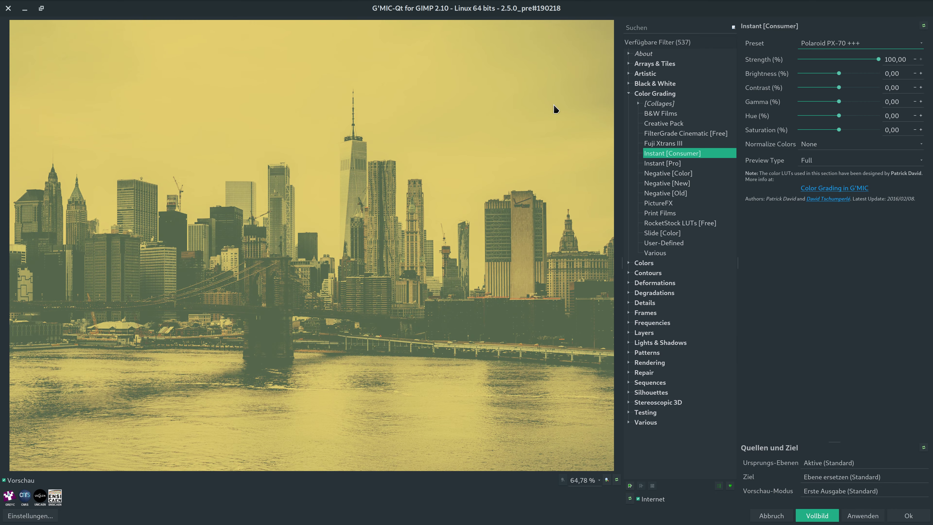
pyautogui.moveTo(549, 106)
pyautogui.mouseDown()
pyautogui.moveTo(543, 111)
pyautogui.moveTo(786, 88)
pyautogui.mouseUp()
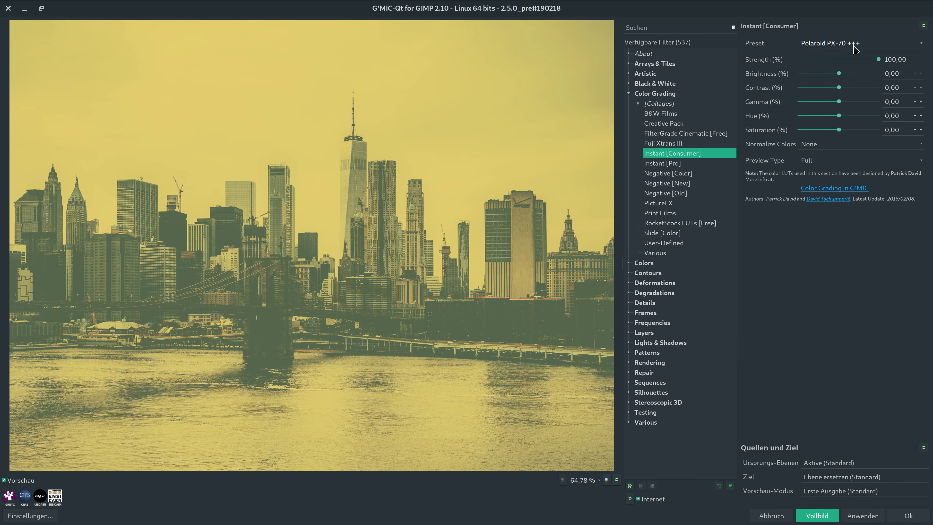
pyautogui.click(856, 46)
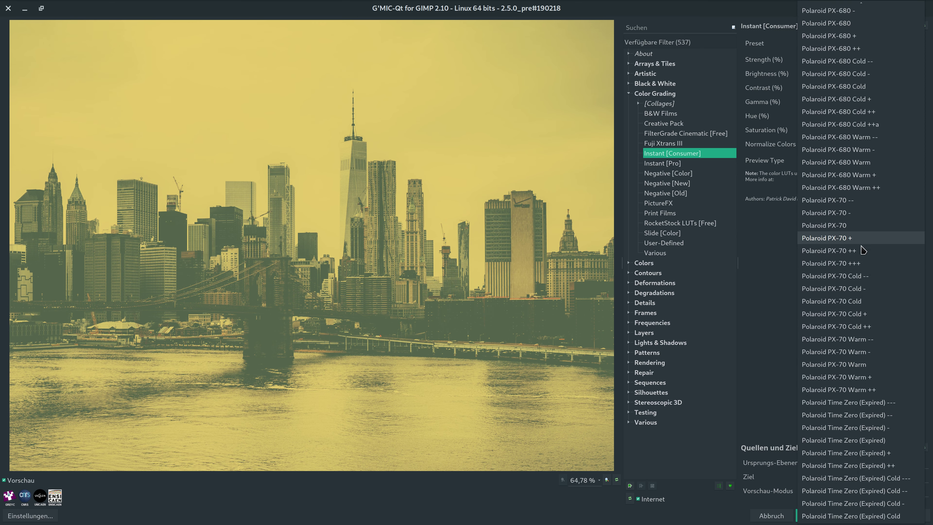
pyautogui.click(861, 282)
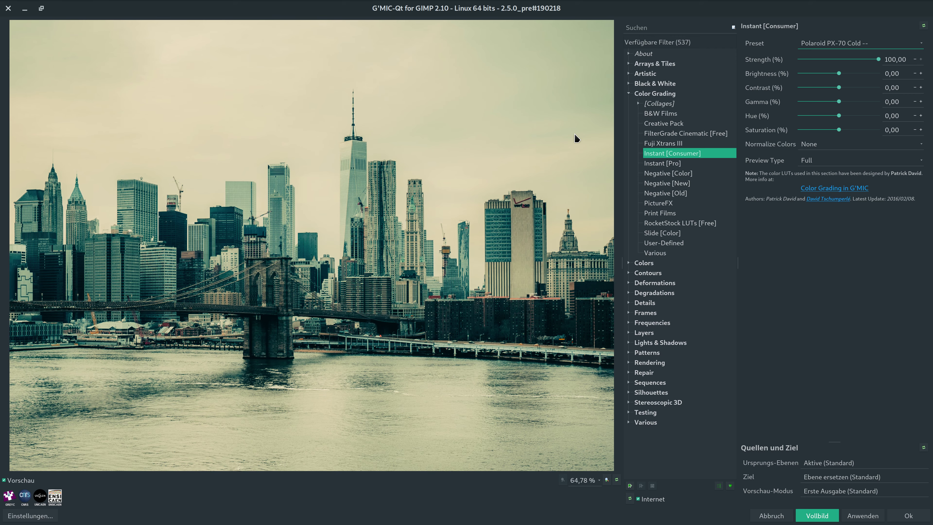
# Try the Polaroid PX-70 Cold - and Cold presets, comparing each preview with the original.
pyautogui.click(574, 138)
pyautogui.click(574, 138)
pyautogui.click(859, 43)
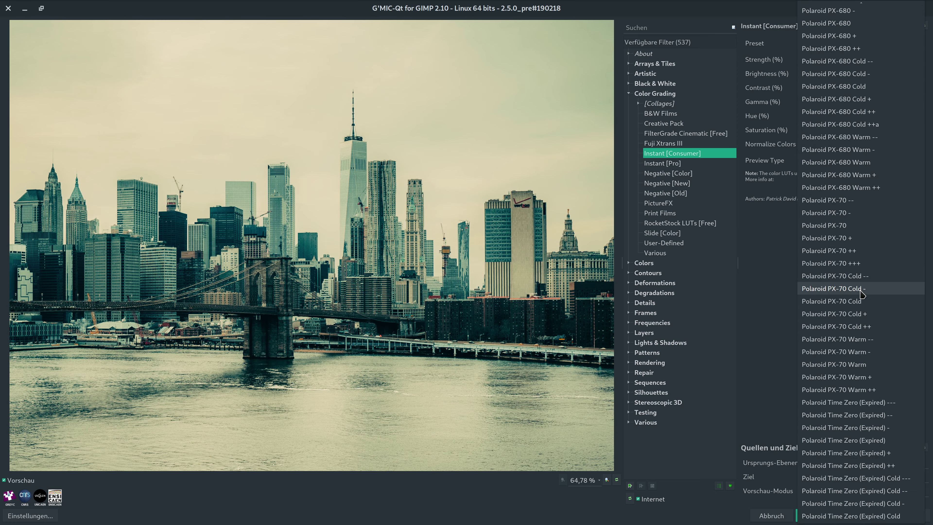
pyautogui.click(860, 288)
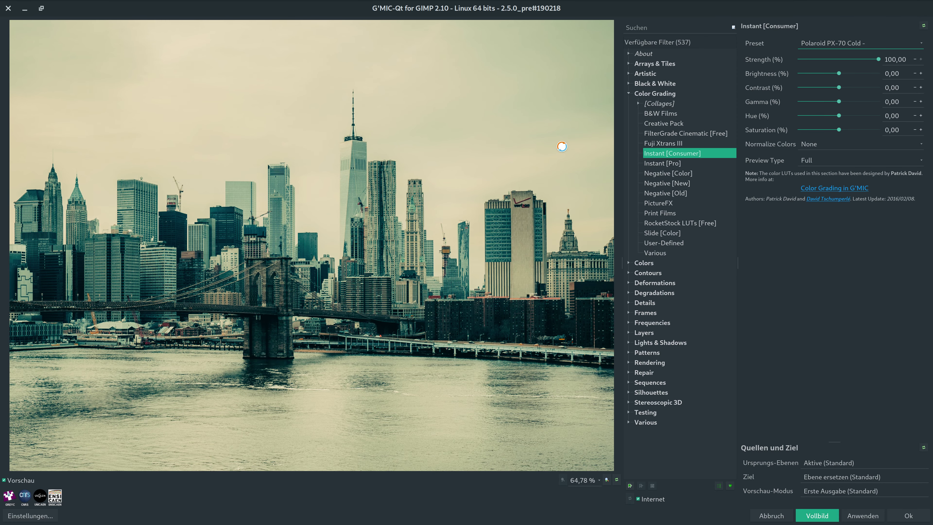
pyautogui.click(559, 145)
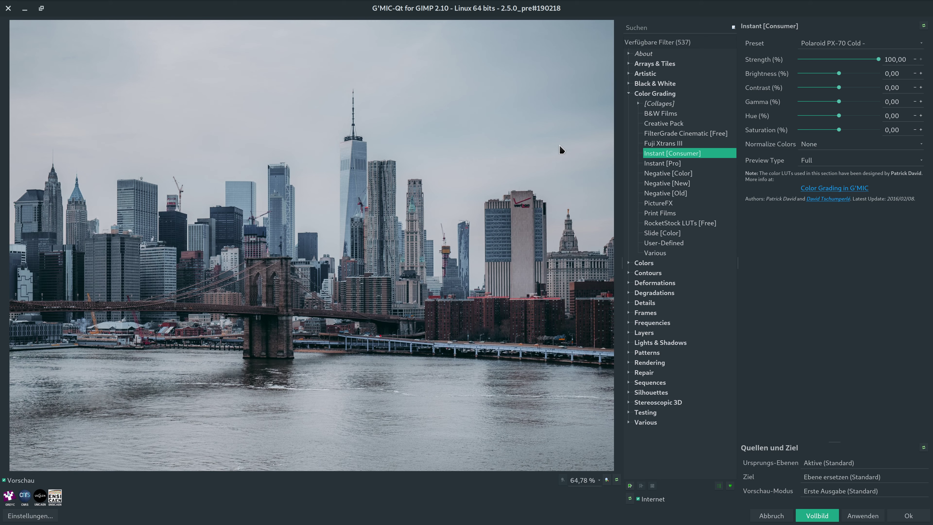
pyautogui.click(559, 144)
pyautogui.click(835, 49)
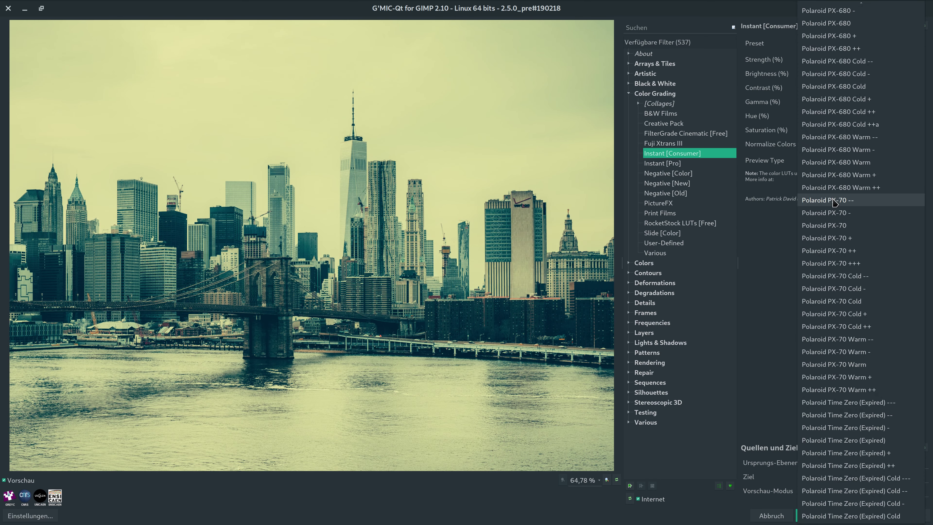
pyautogui.click(845, 302)
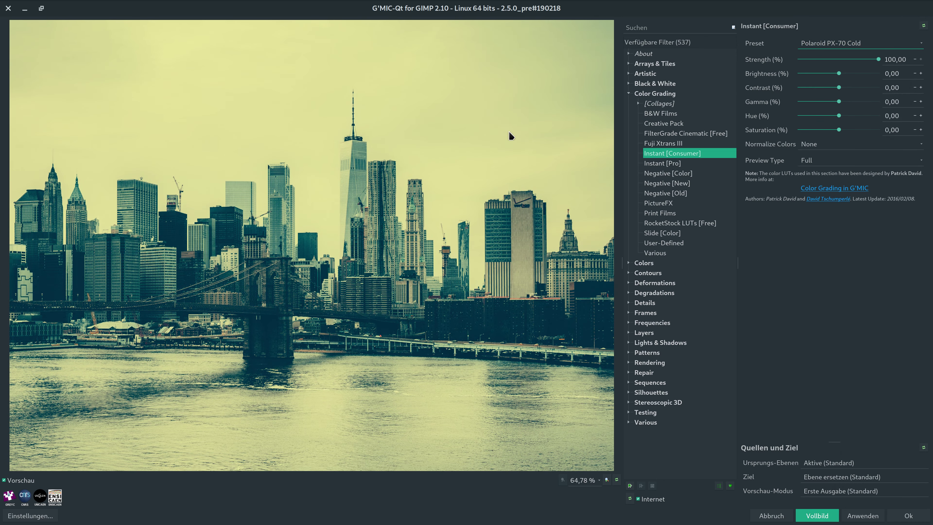
# Try the Polaroid PX-70 Cold + and Cold ++ presets against the original skyline.
pyautogui.click(509, 131)
pyautogui.click(509, 131)
pyautogui.click(845, 44)
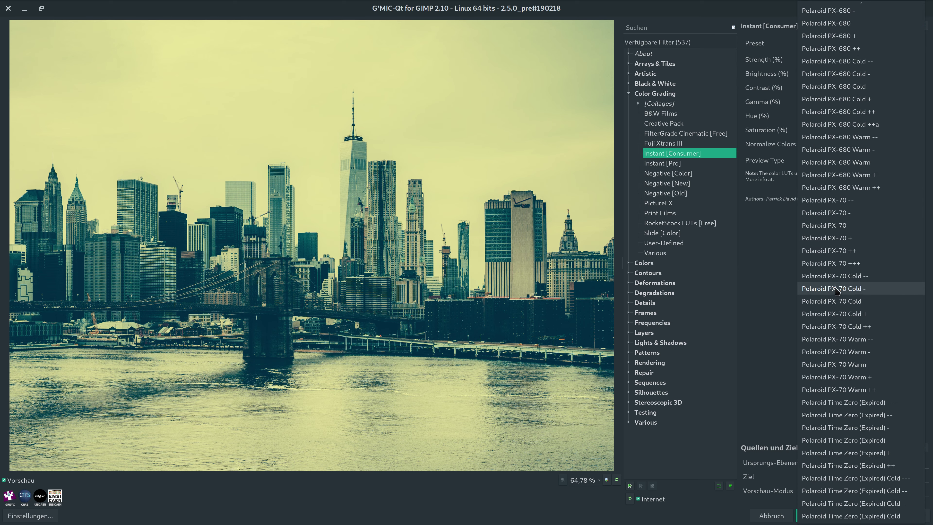
pyautogui.click(839, 314)
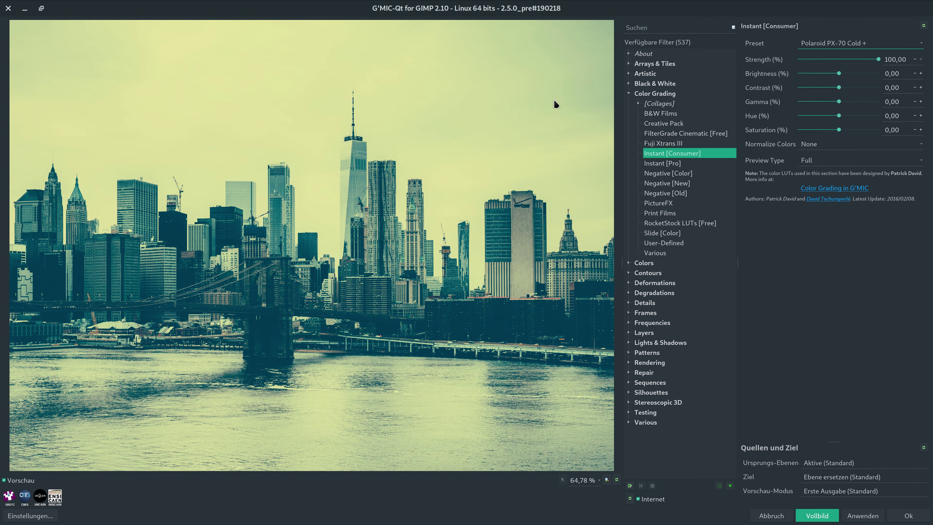
pyautogui.click(554, 100)
pyautogui.click(554, 100)
pyautogui.click(849, 44)
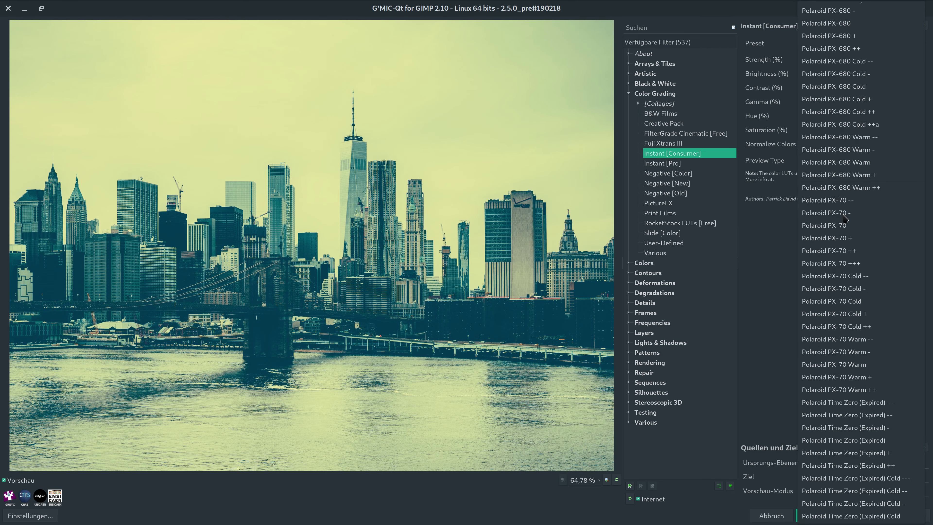
pyautogui.click(834, 326)
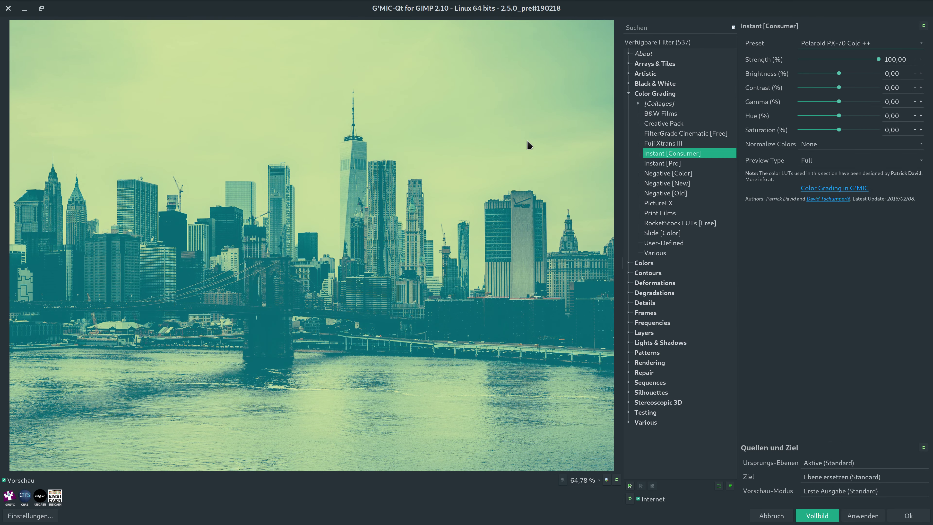
# Check PX-70 Cold ++ against the original, then switch to Polaroid PX-70 Warm --.
pyautogui.click(529, 146)
pyautogui.click(529, 145)
pyautogui.click(877, 47)
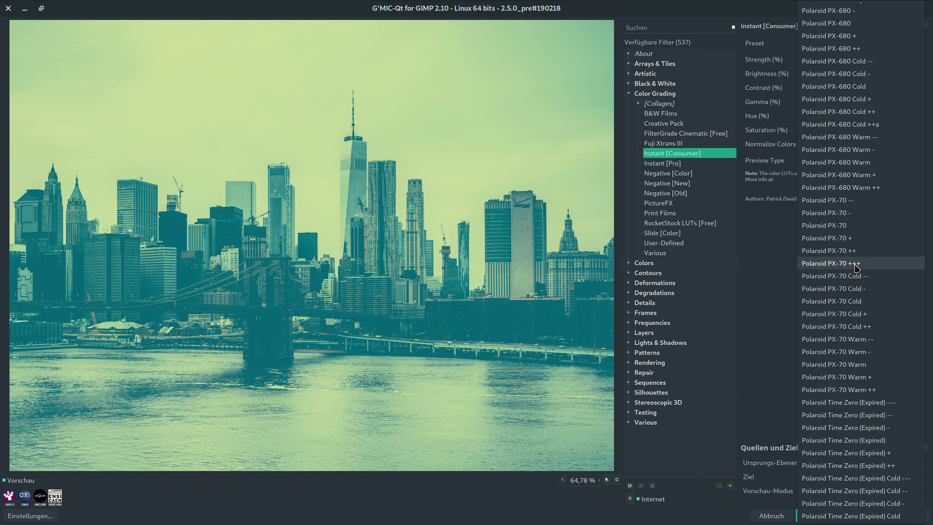
pyautogui.click(857, 331)
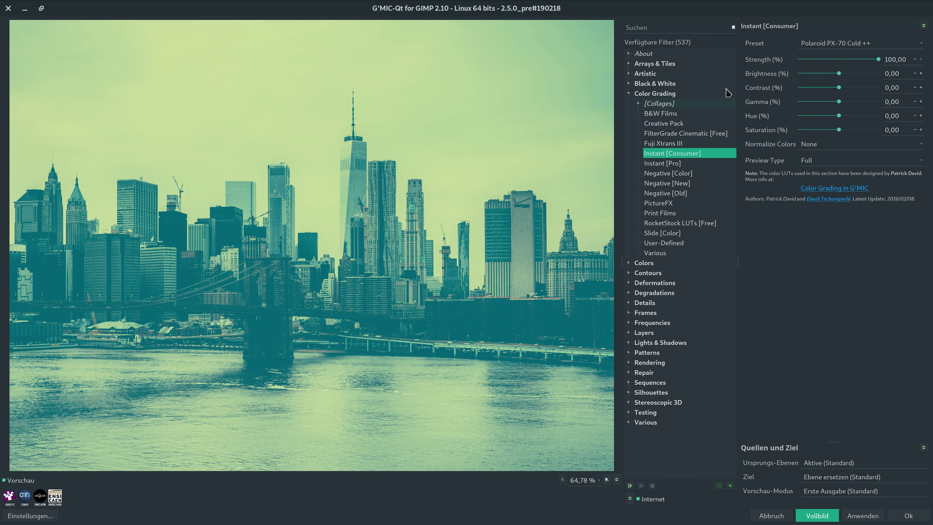
pyautogui.click(861, 46)
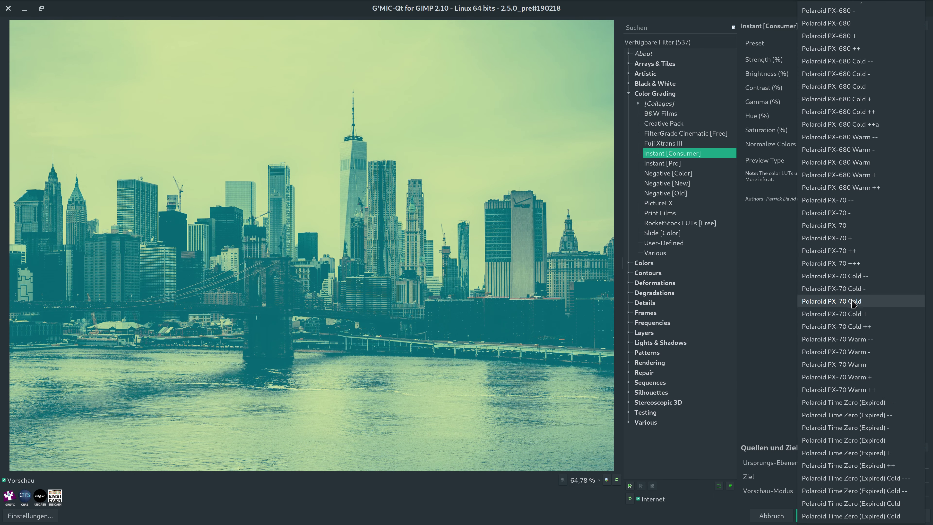
pyautogui.click(845, 339)
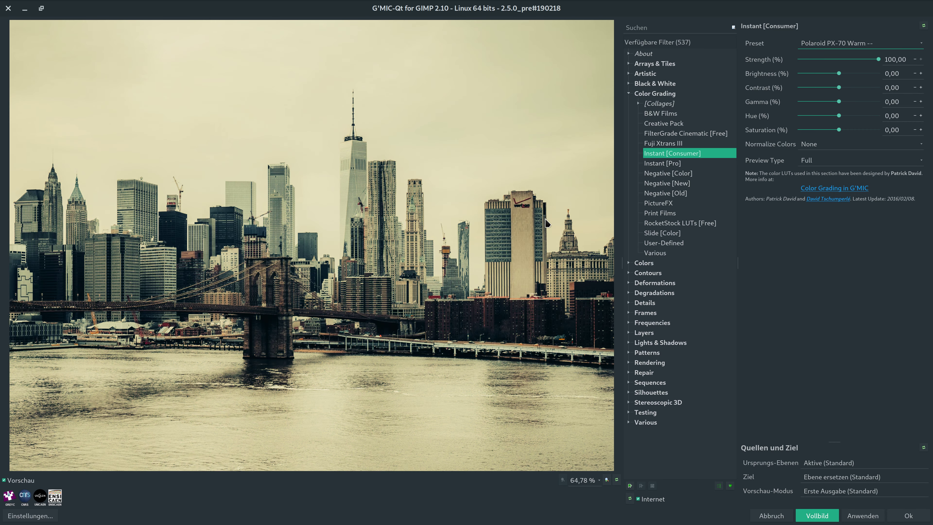
# Try the Polaroid PX-70 Warm - and Warm presets, comparing each with the original.
pyautogui.click(538, 172)
pyautogui.click(538, 173)
pyautogui.click(877, 44)
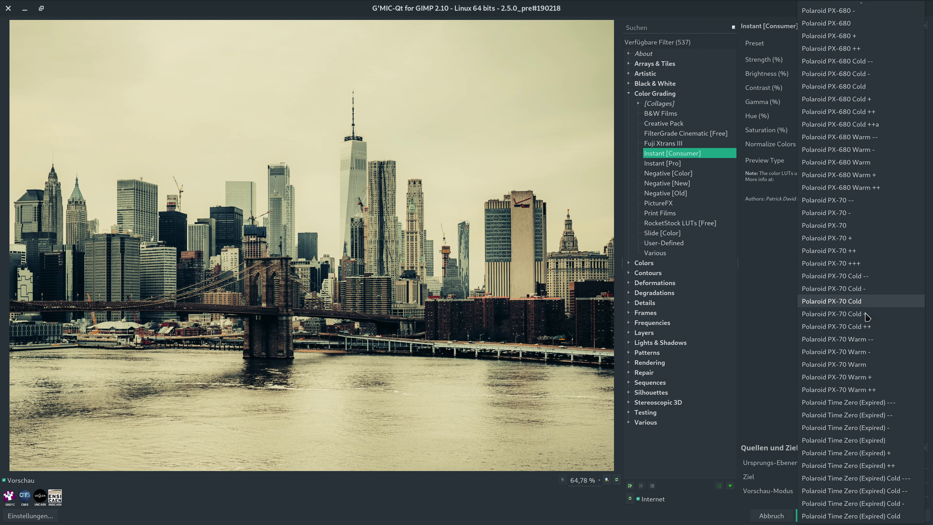
pyautogui.click(860, 354)
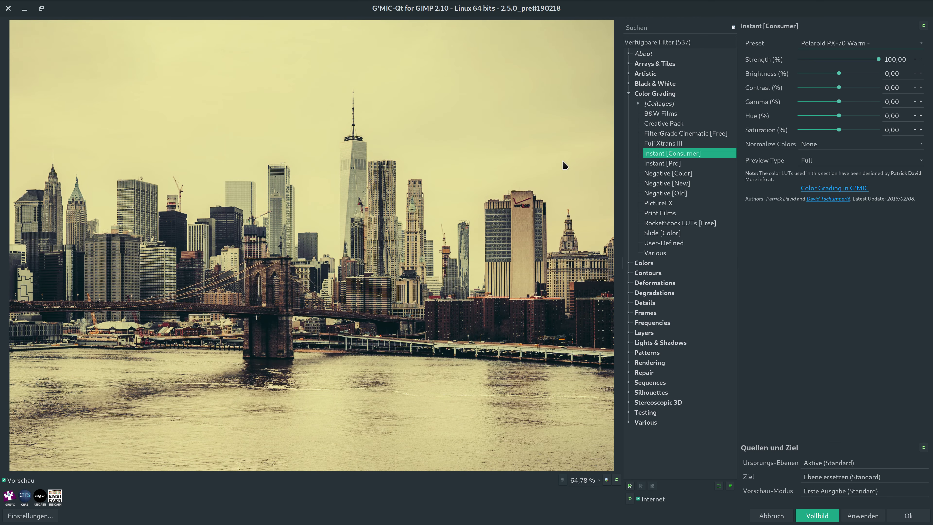
pyautogui.click(563, 161)
pyautogui.click(562, 161)
pyautogui.click(895, 47)
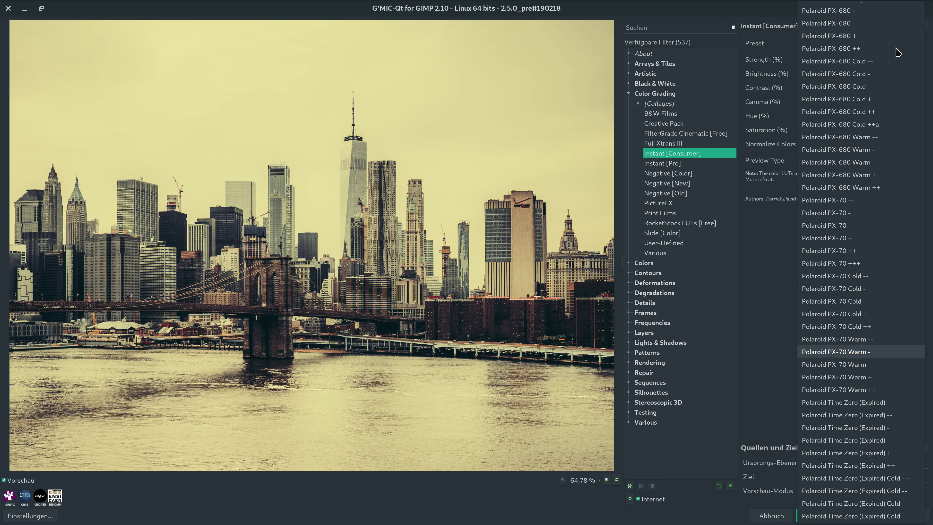
pyautogui.click(860, 353)
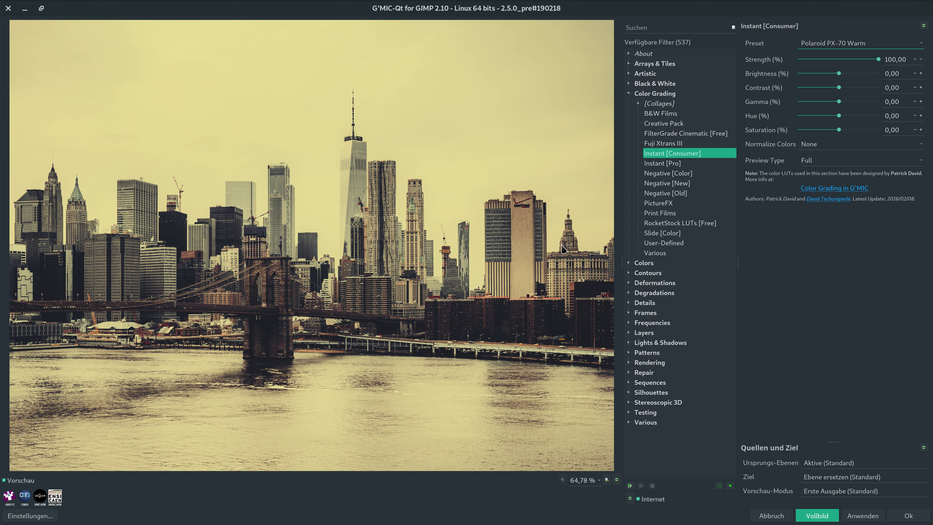
# Step through Polaroid PX-70 Warm + to Warm ++, comparing previews with the original.
pyautogui.click(538, 200)
pyautogui.moveTo(538, 201); pyautogui.dragTo(538, 200)
pyautogui.click(538, 200)
pyautogui.click(873, 50)
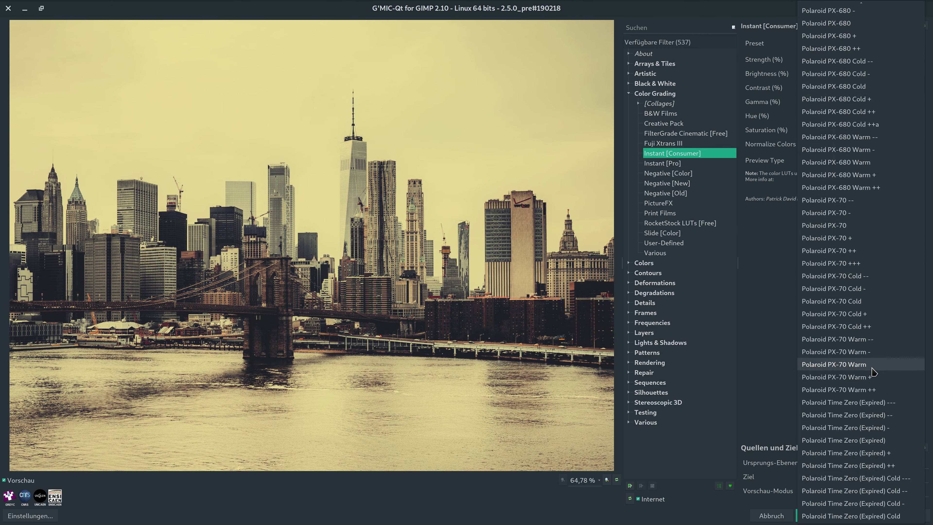
pyautogui.click(870, 380)
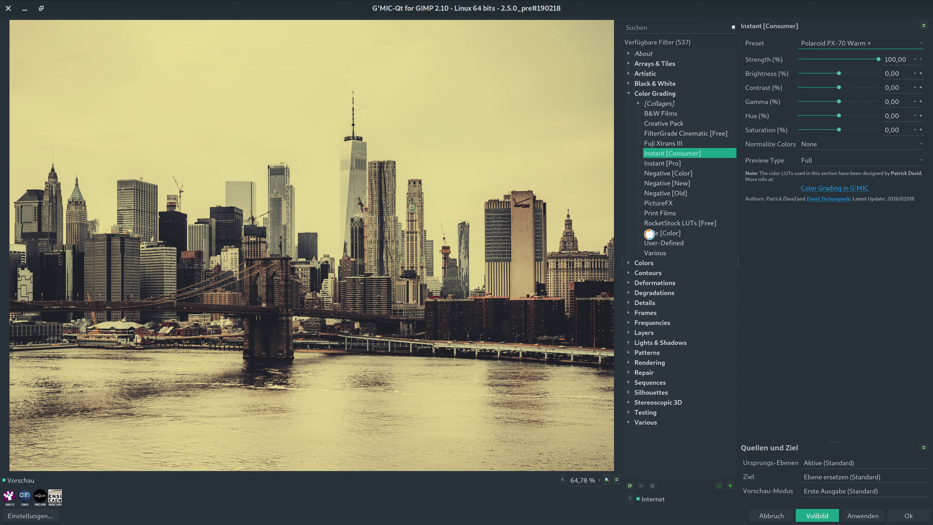
pyautogui.click(556, 147)
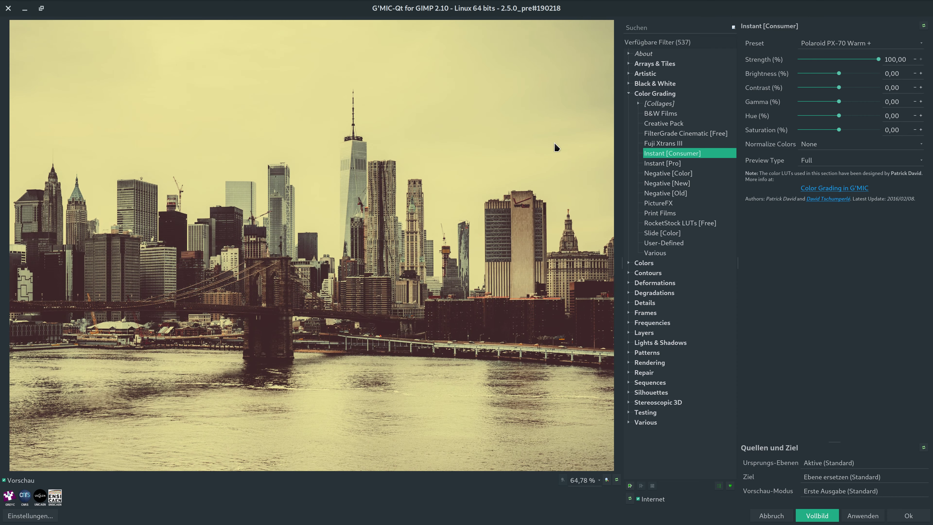
pyautogui.click(556, 147)
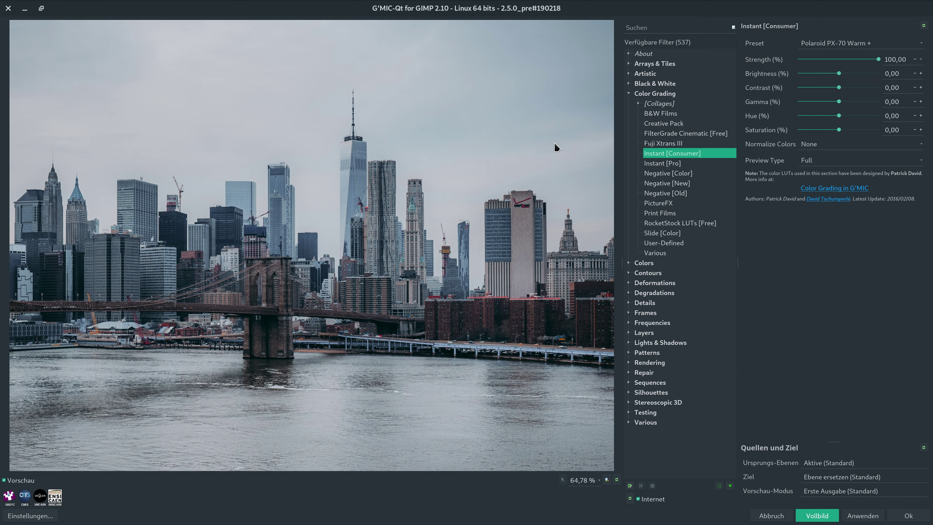
pyautogui.click(865, 45)
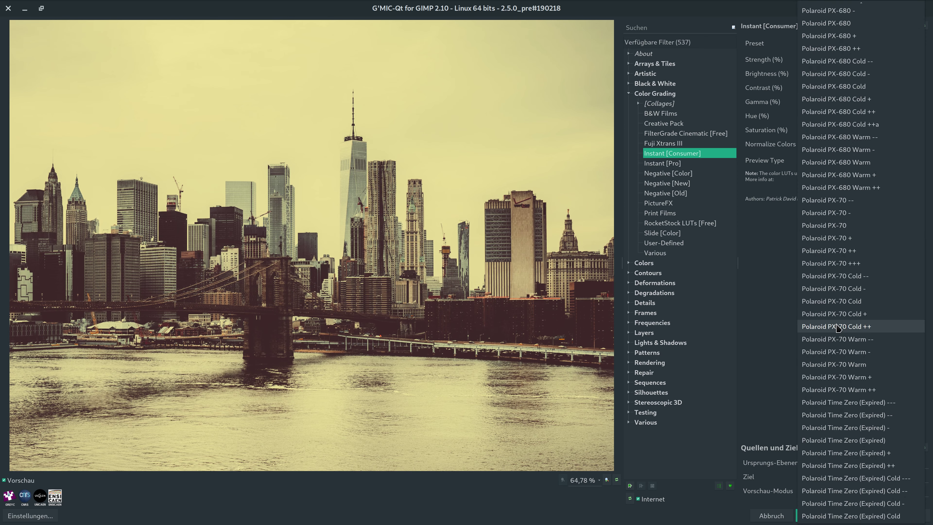
pyautogui.click(847, 391)
pyautogui.press('Down')
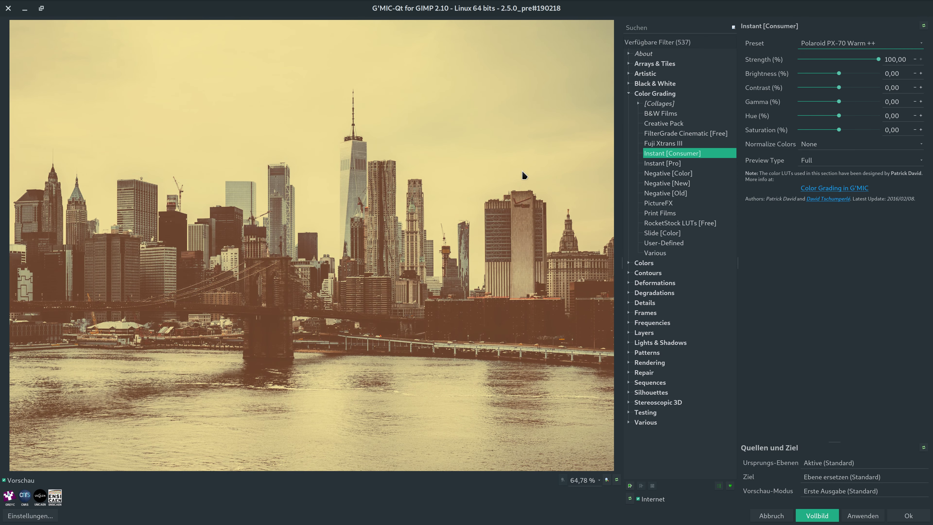
# Compare PX-70 Warm ++ with the original, then switch to Polaroid Time Zero (Expired) ---.
pyautogui.click(534, 164)
pyautogui.click(533, 163)
pyautogui.click(833, 48)
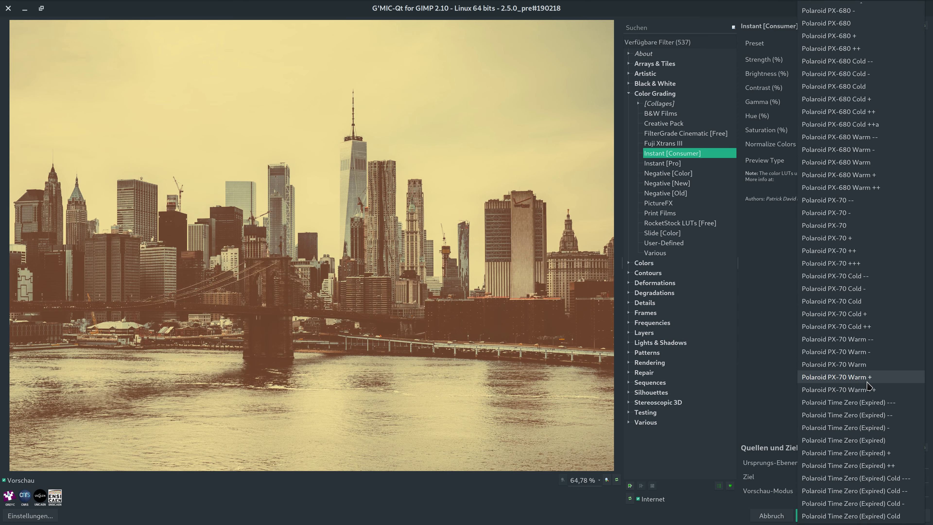
pyautogui.click(863, 404)
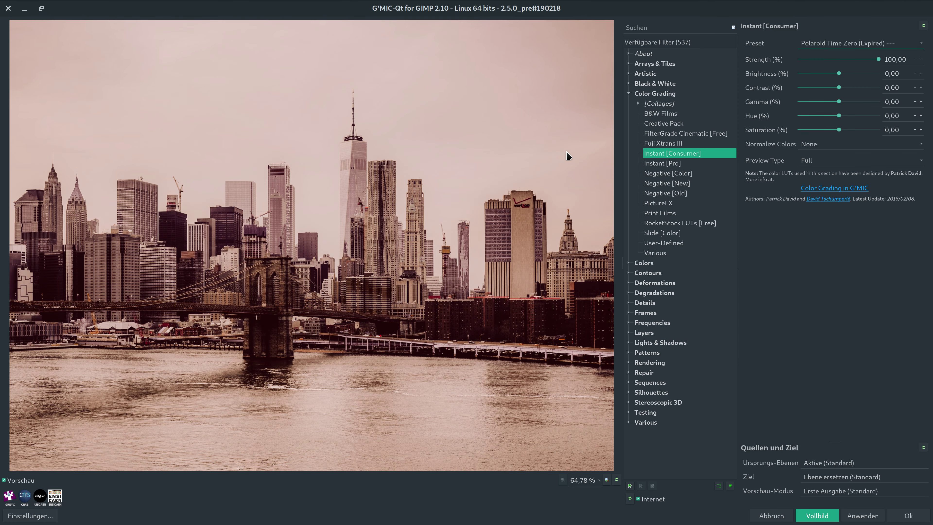
# Try the Polaroid Time Zero (Expired) -- and - presets, comparing each with the original.
pyautogui.click(567, 151)
pyautogui.click(567, 155)
pyautogui.click(884, 50)
pyautogui.click(856, 403)
pyautogui.click(542, 141)
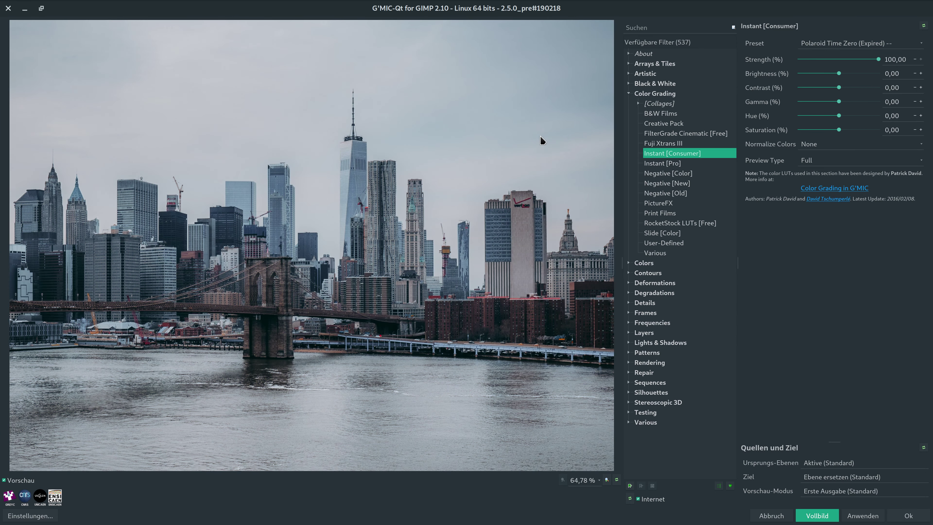
pyautogui.click(541, 141)
pyautogui.click(884, 47)
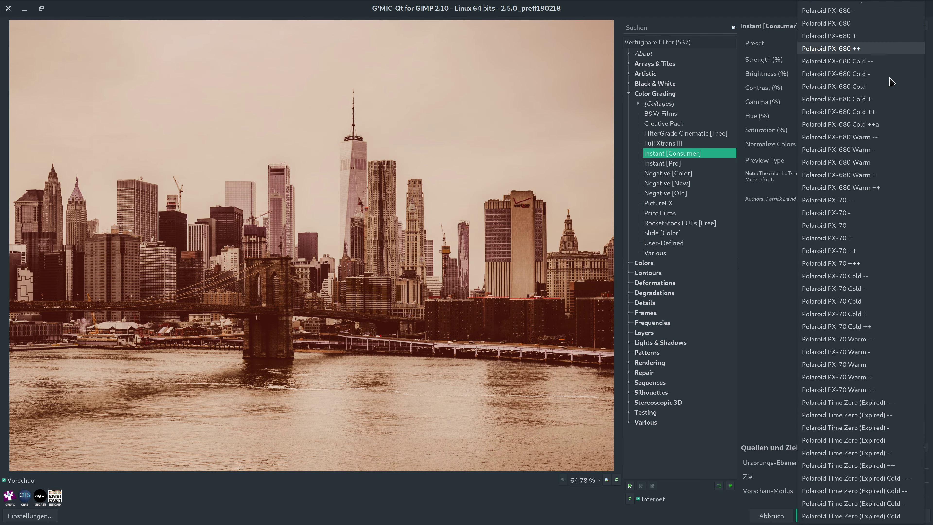
pyautogui.click(878, 428)
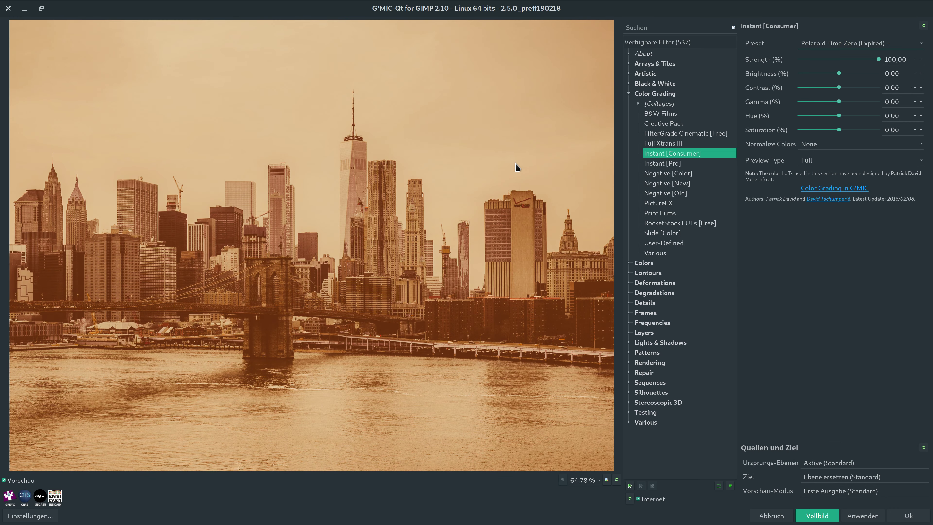
# Try plain Polaroid Time Zero (Expired) and its + variant against the original skyline.
pyautogui.click(515, 163)
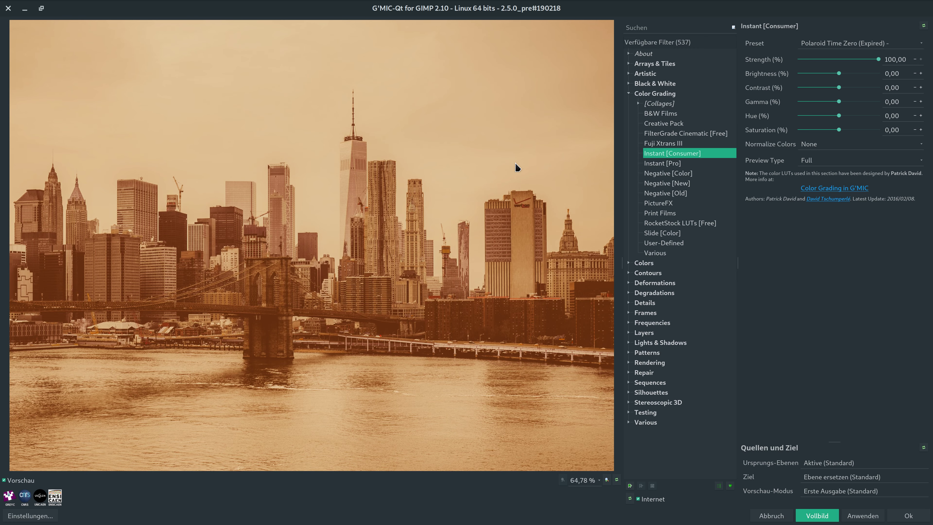
pyautogui.click(515, 163)
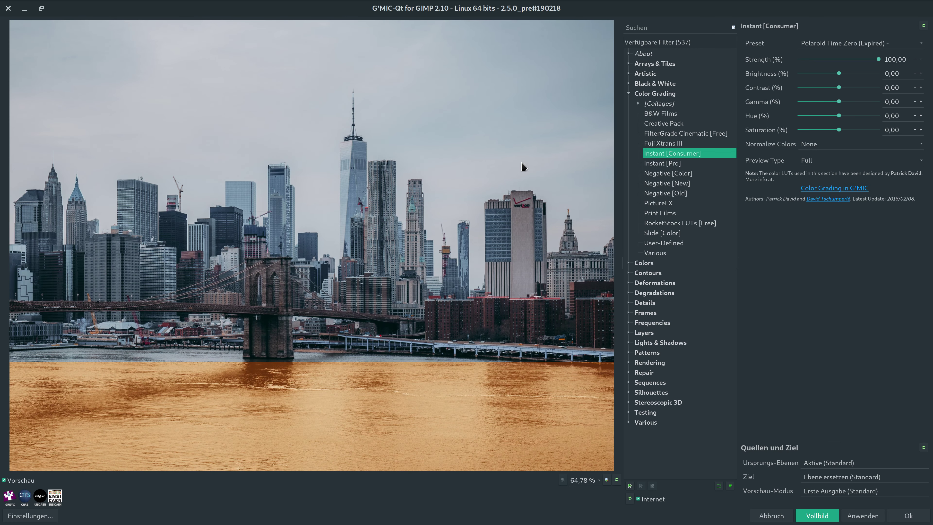
pyautogui.click(879, 46)
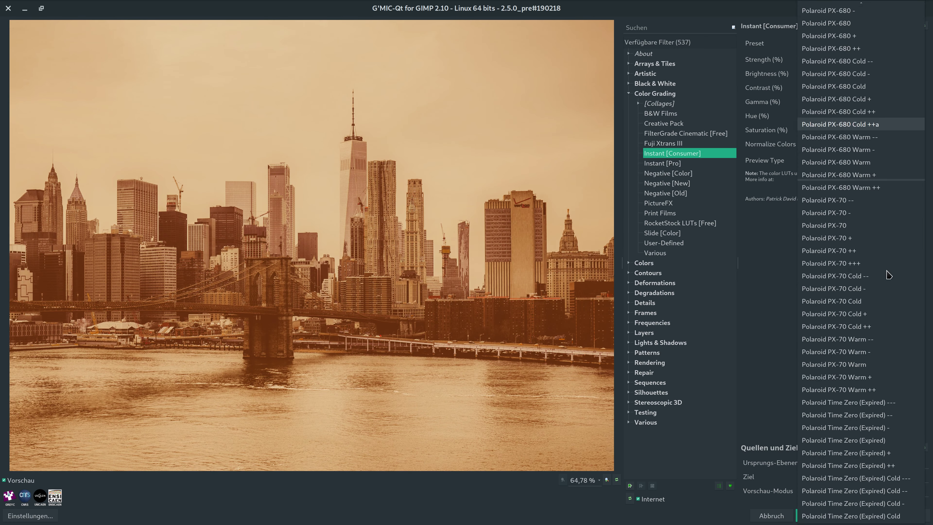
pyautogui.click(881, 441)
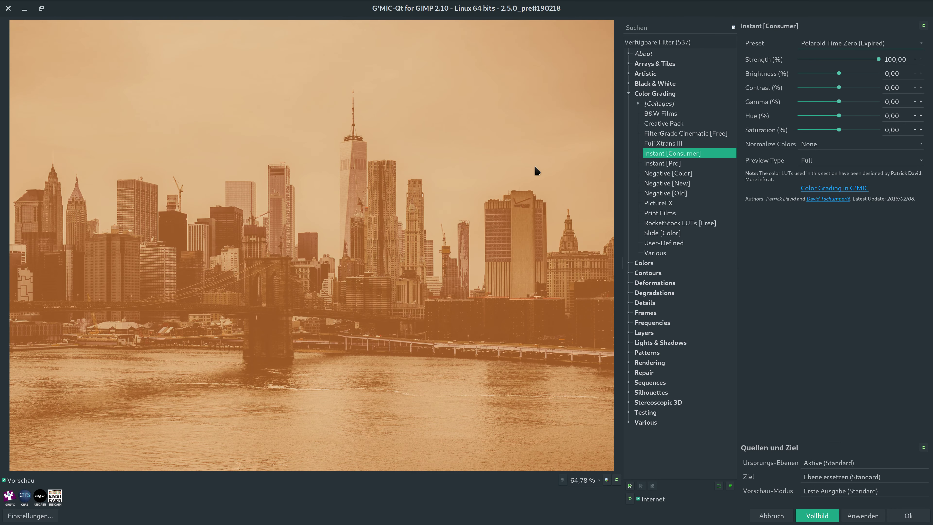
pyautogui.click(537, 167)
pyautogui.click(536, 166)
pyautogui.click(893, 47)
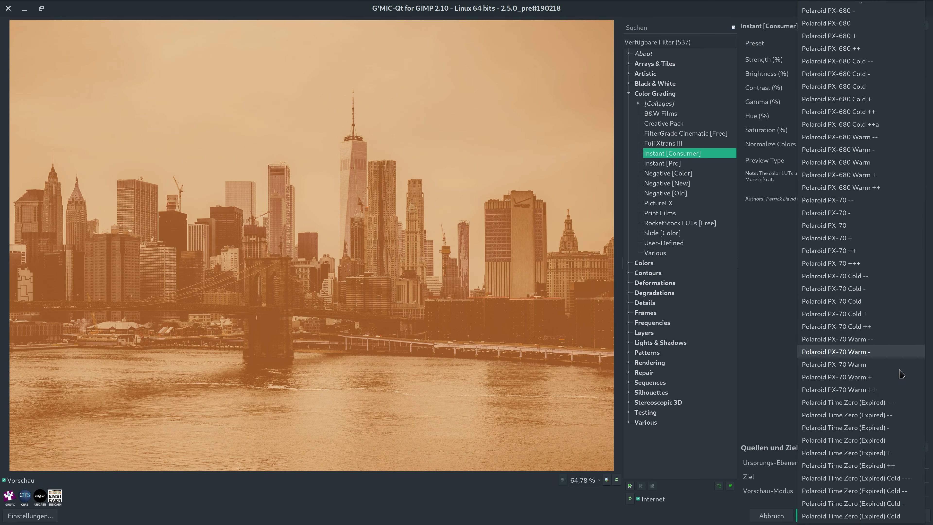
pyautogui.click(874, 453)
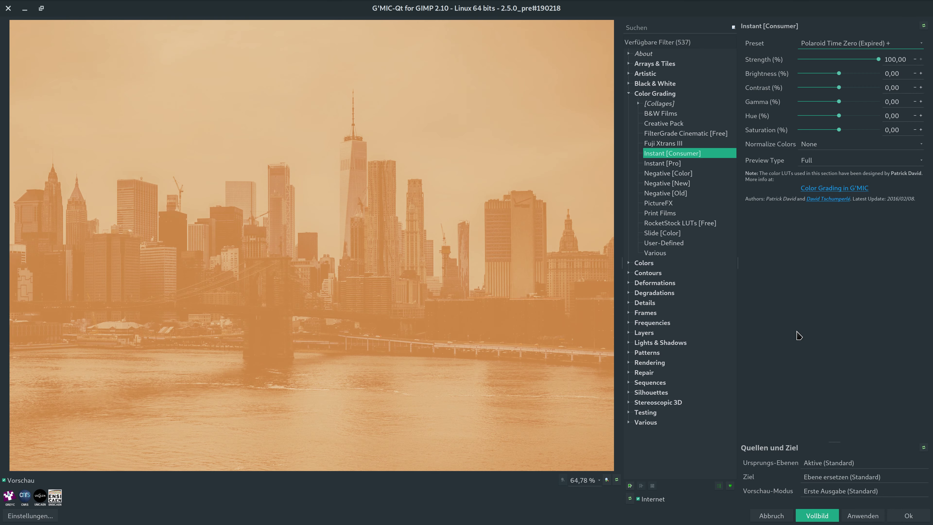
# Switch to Polaroid Time Zero (Expired) ++ for a golden-yellow grade and compare with the original.
pyautogui.click(530, 139)
pyautogui.click(529, 138)
pyautogui.click(852, 45)
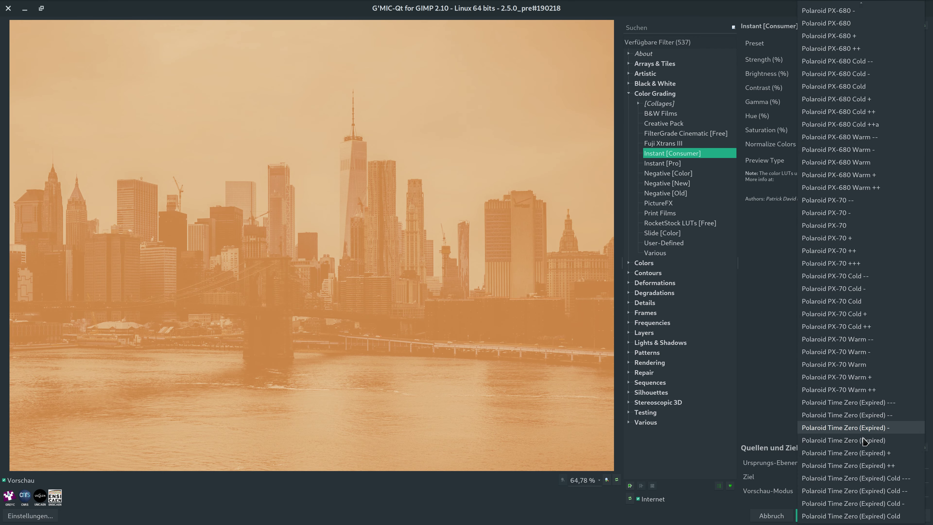
pyautogui.click(860, 465)
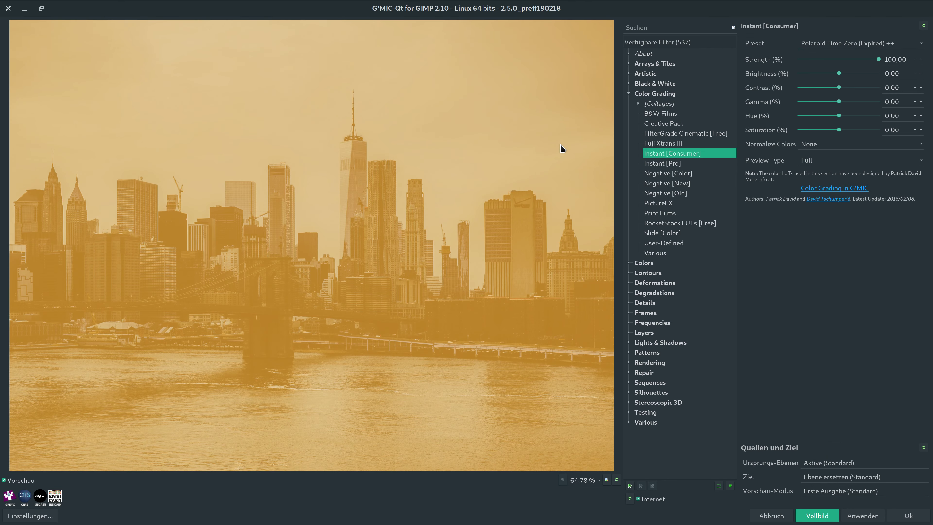
pyautogui.click(561, 144)
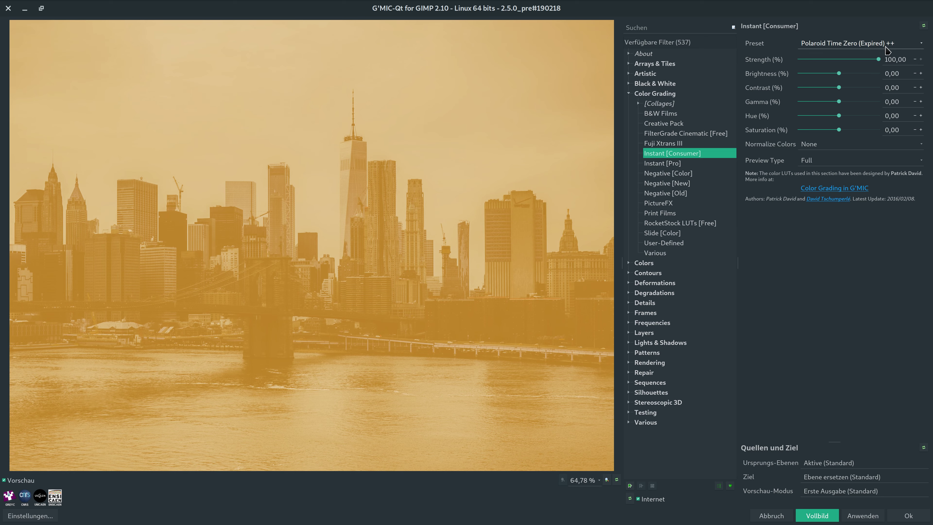
pyautogui.click(888, 49)
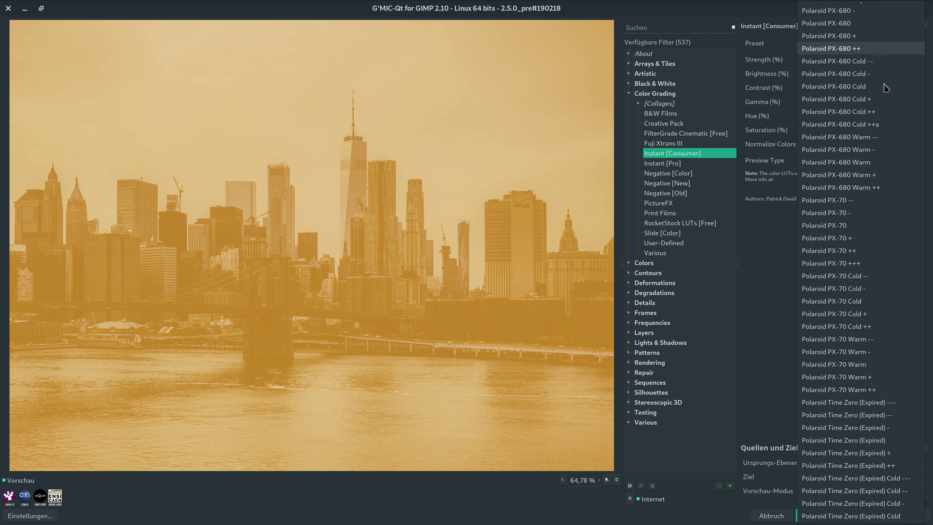
# Try the Time Zero (Expired) Cold --- and Cold -- presets against the original skyline.
pyautogui.click(875, 480)
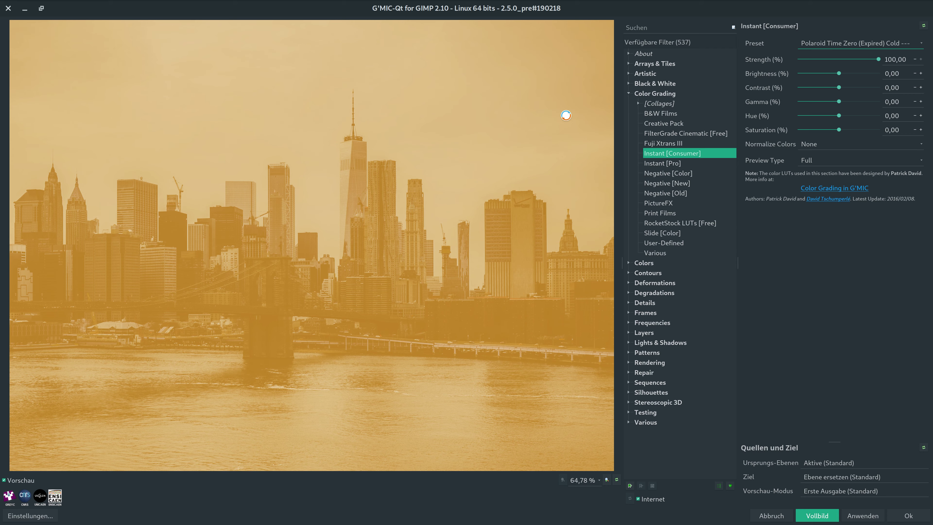
pyautogui.click(568, 121)
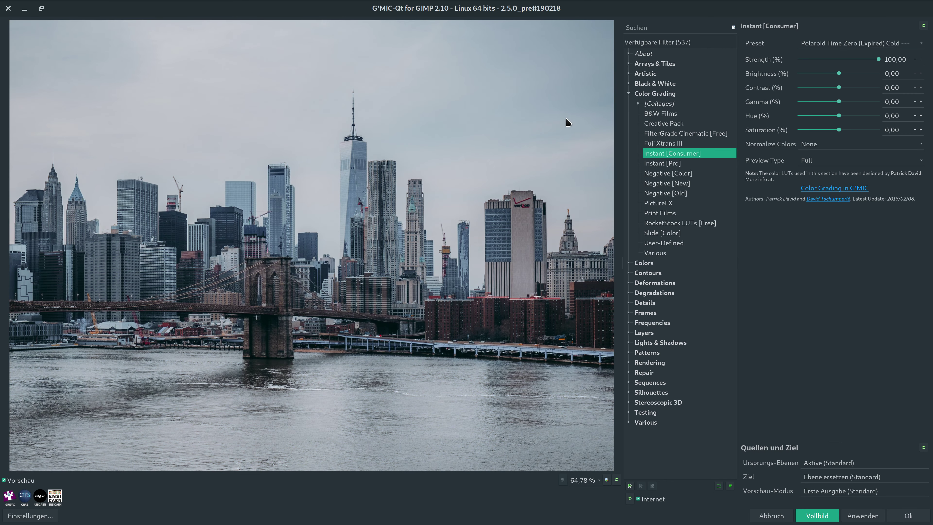
pyautogui.click(567, 122)
pyautogui.click(884, 44)
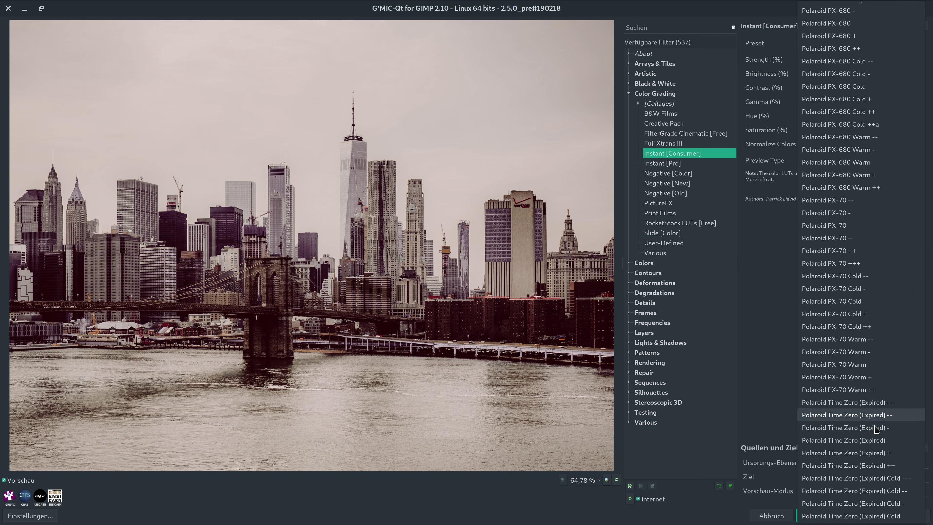
pyautogui.click(875, 492)
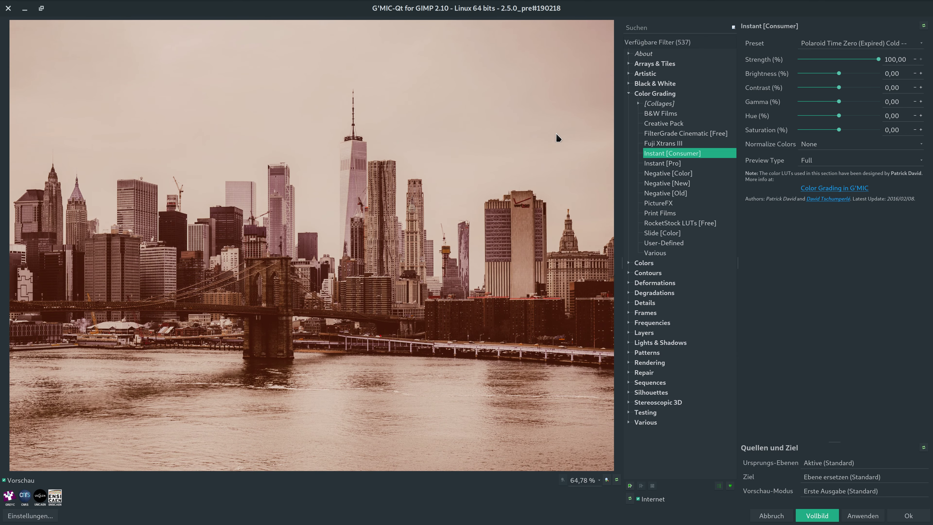
pyautogui.click(555, 133)
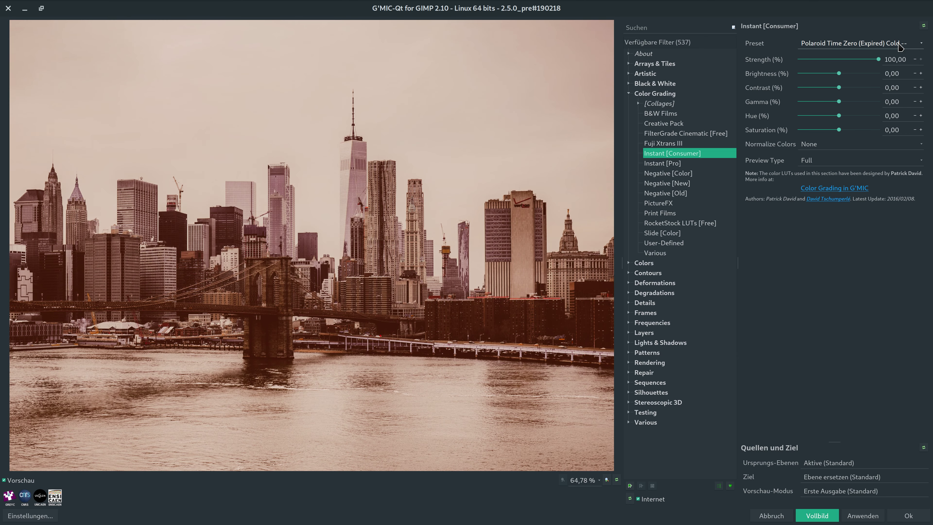
# Pick Time Zero (Expired) Cold for a sepia-orange tint and compare it with the original.
pyautogui.click(900, 46)
pyautogui.click(874, 509)
pyautogui.click(544, 140)
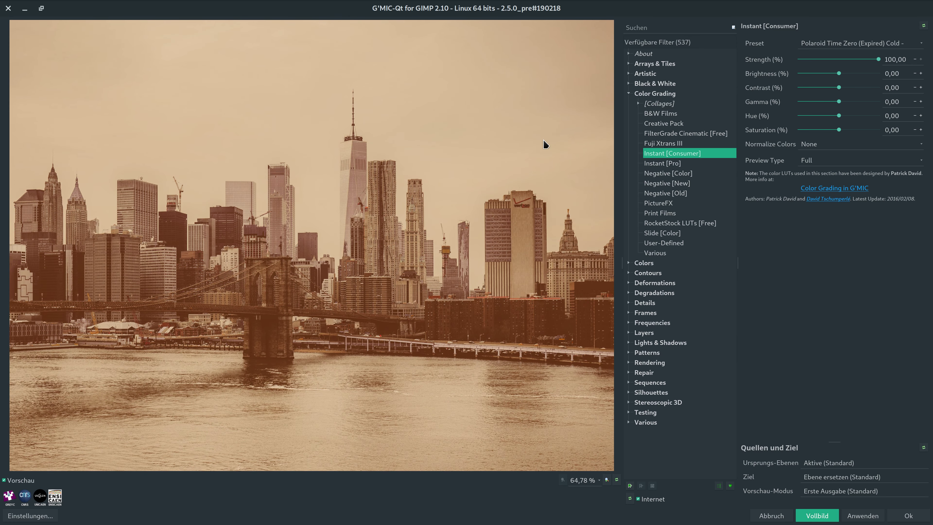
pyautogui.click(544, 141)
pyautogui.click(873, 45)
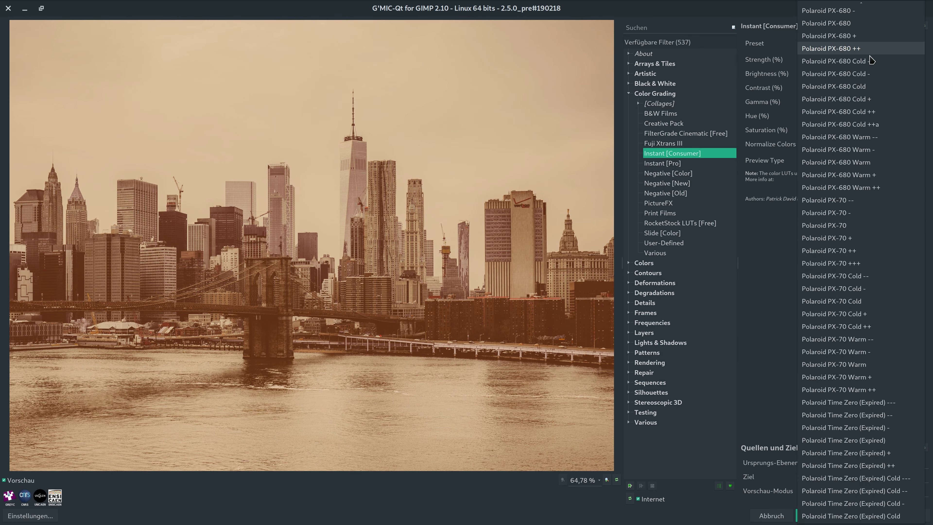
pyautogui.click(870, 516)
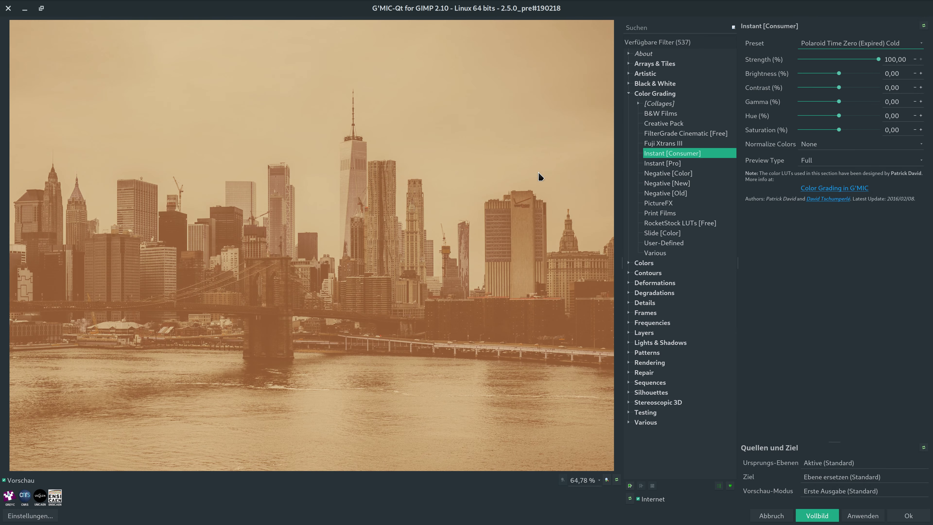
pyautogui.click(548, 172)
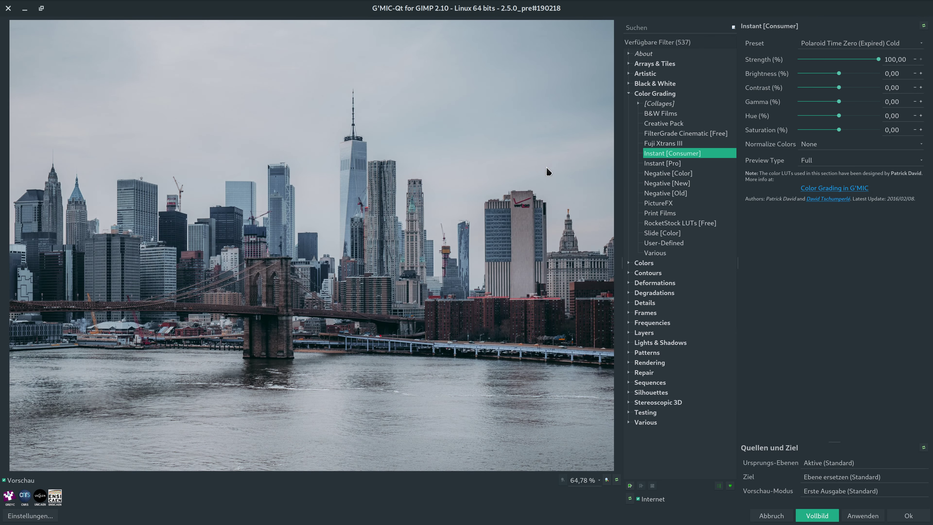
pyautogui.click(548, 172)
pyautogui.click(861, 45)
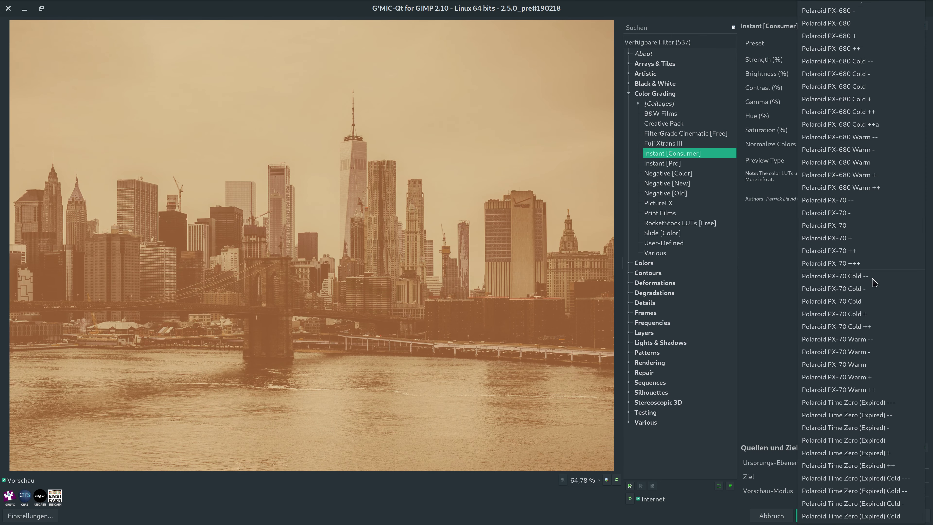
# Cycle through PX-70 +++, PX-70 Cold ++ and PX-70 Warm ++, ending on Polaroid PX-680 ++.
pyautogui.click(858, 265)
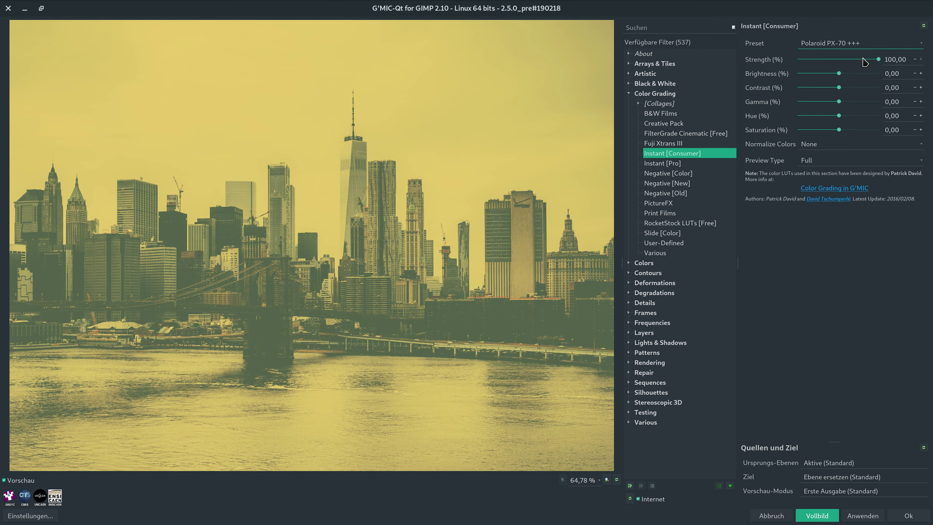
pyautogui.click(865, 45)
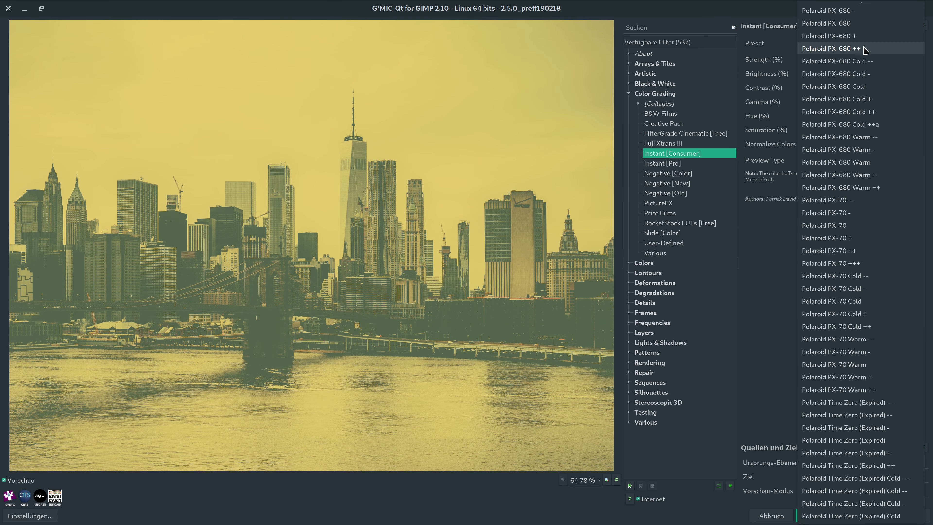
pyautogui.click(870, 327)
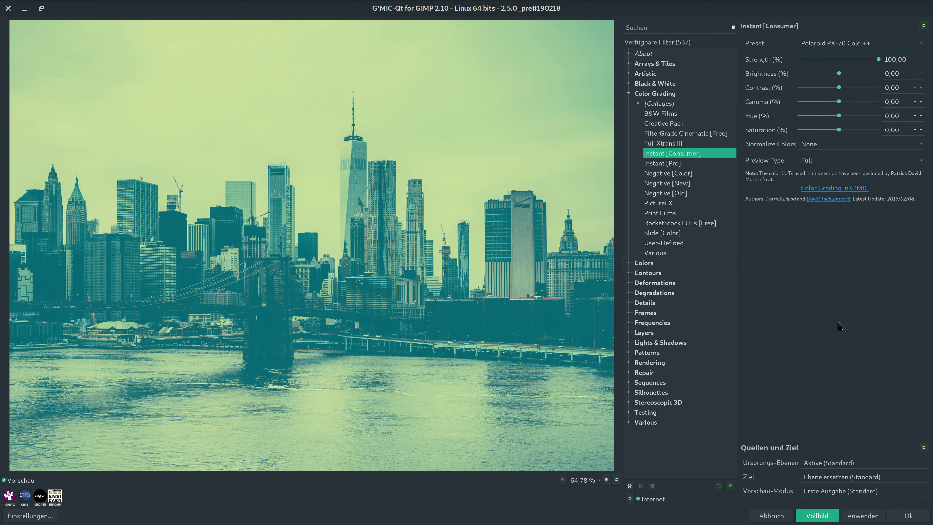
pyautogui.click(853, 43)
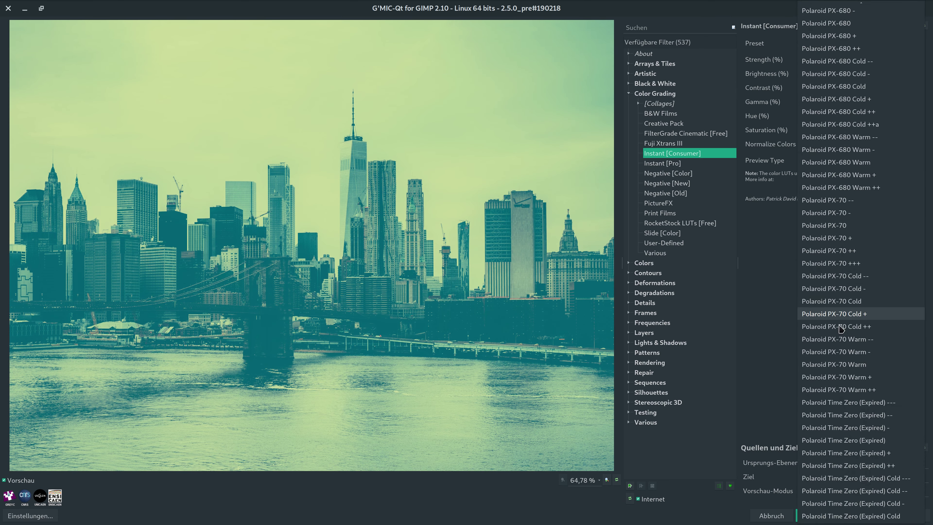
pyautogui.click(842, 390)
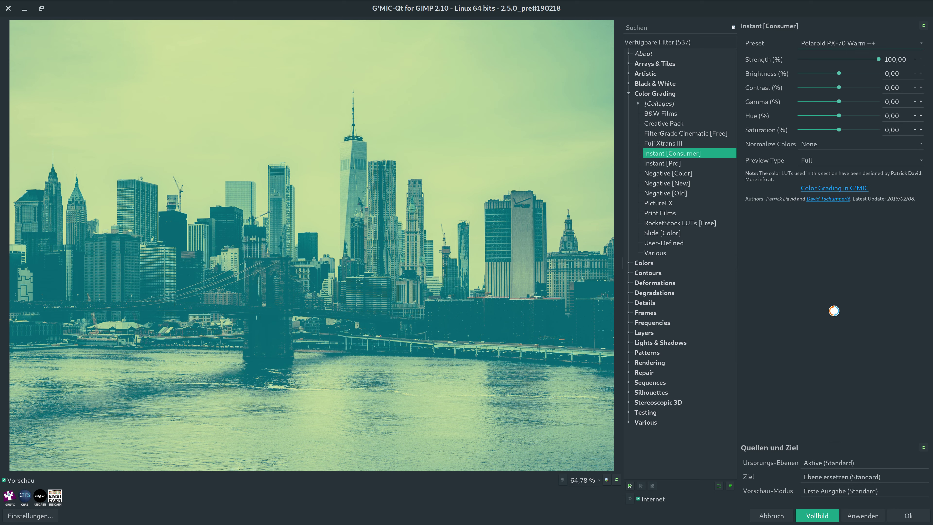
pyautogui.click(855, 48)
pyautogui.click(855, 50)
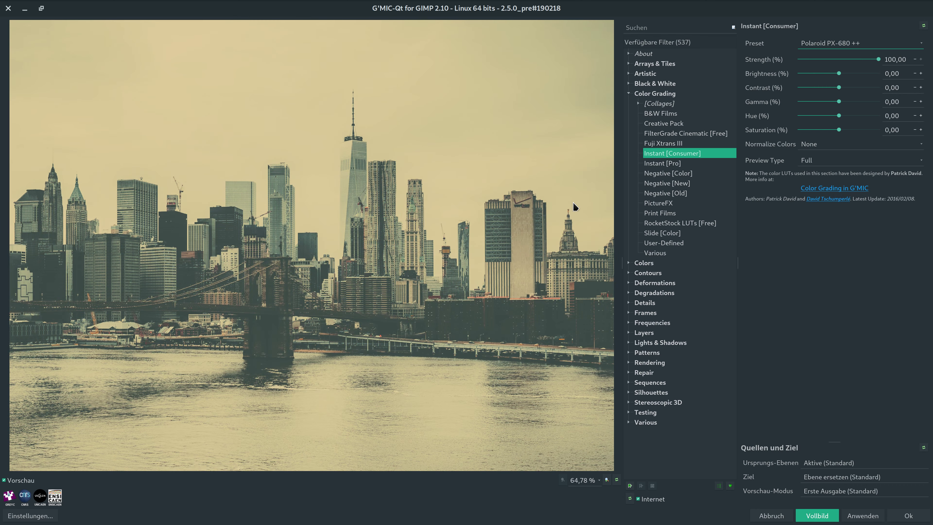
pyautogui.click(575, 207)
# Apply the PX-680 ++ grade and toggle the top layer's visibility to compare with the original.
pyautogui.click(909, 515)
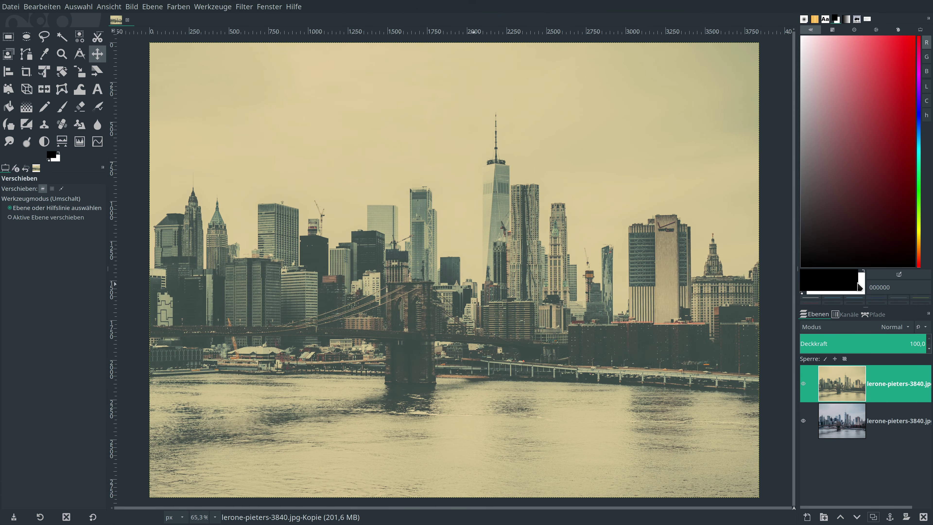
pyautogui.click(803, 384)
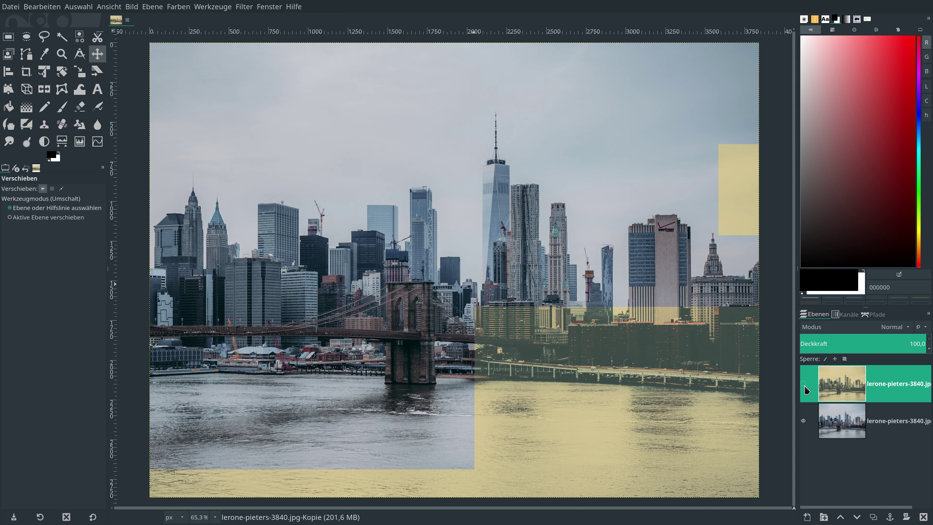
pyautogui.click(804, 384)
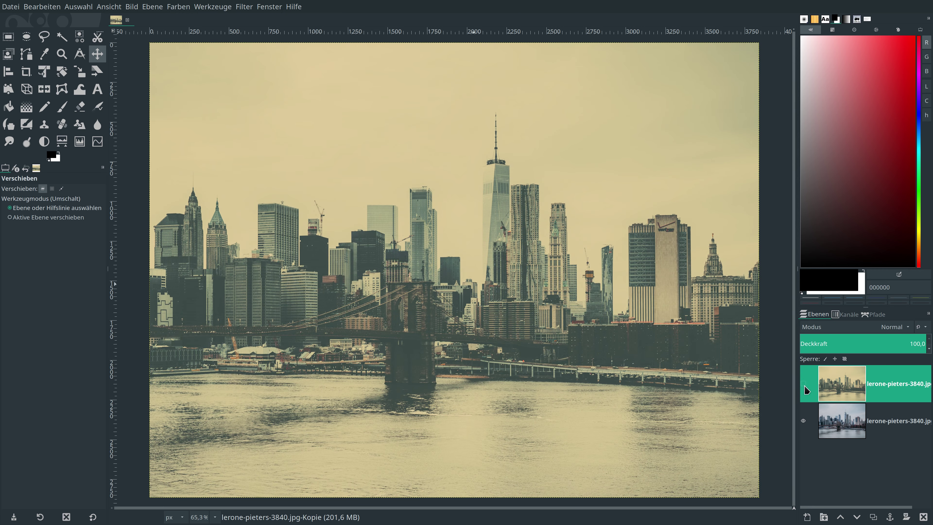
pyautogui.click(804, 384)
pyautogui.click(804, 384)
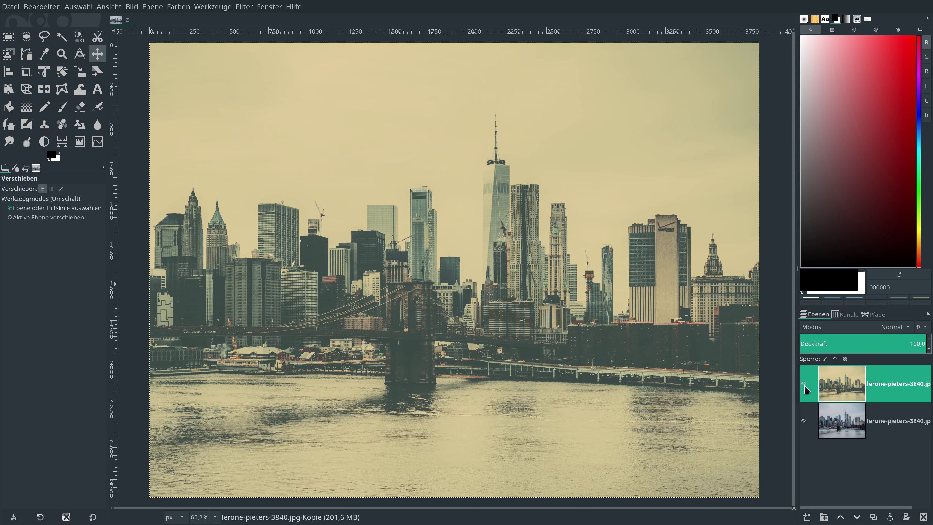